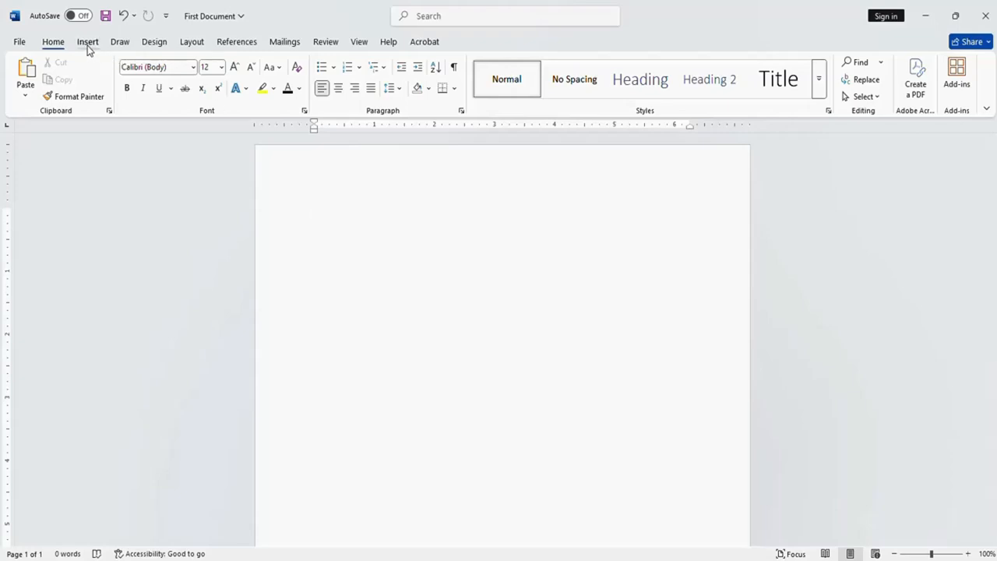
Insert the picture file "1 (1)" from this device's Desktop folder into the blank document
{"action": "left_click", "coordinate": [87, 43]}
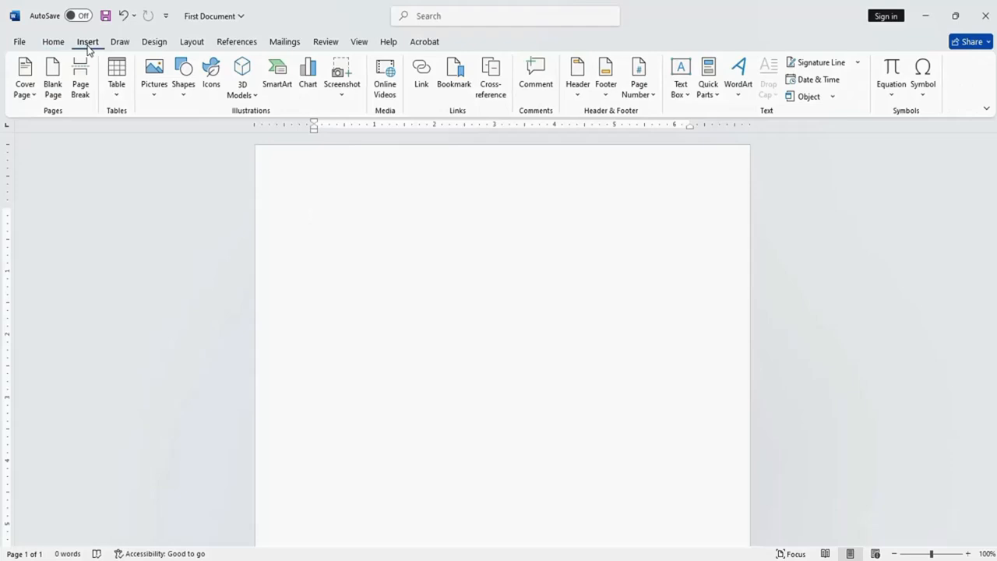
{"action": "left_click", "coordinate": [55, 44]}
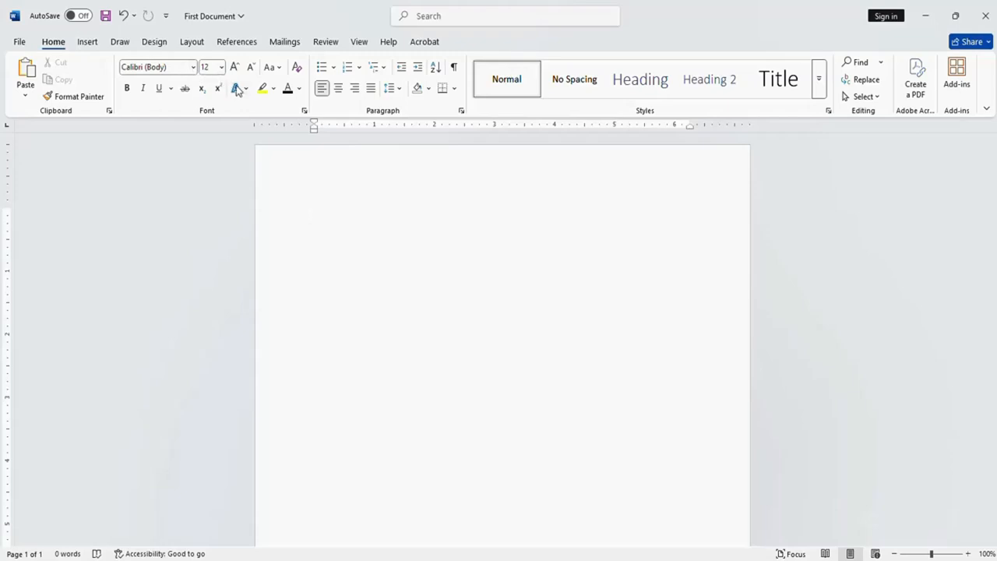
{"action": "left_click", "coordinate": [87, 42]}
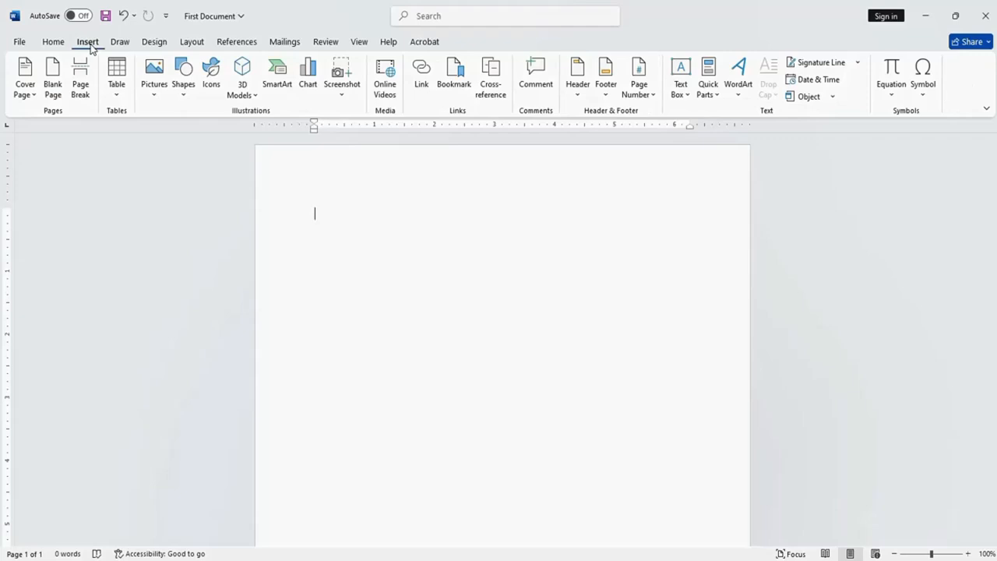
{"action": "left_click", "coordinate": [154, 91]}
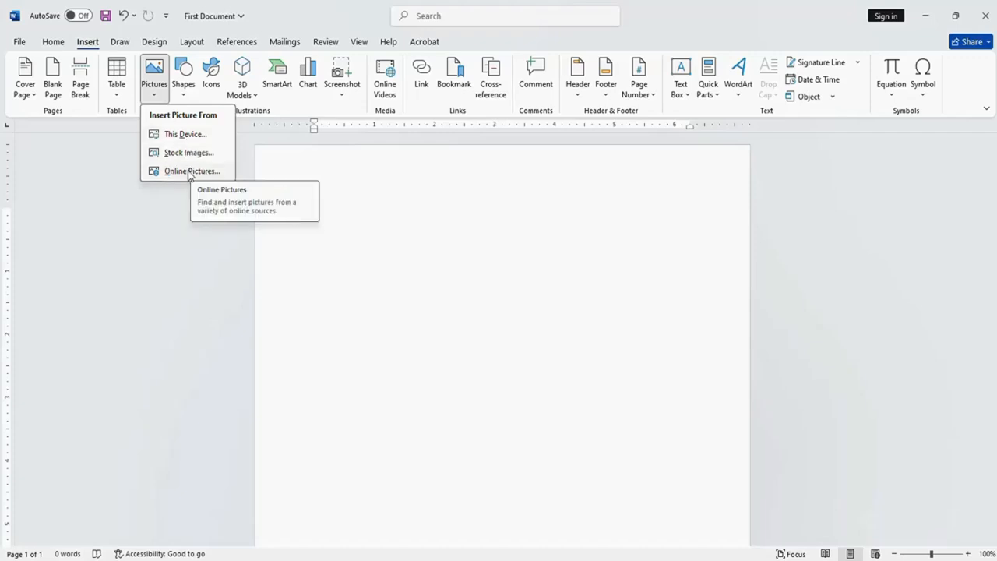
{"action": "left_click", "coordinate": [185, 135]}
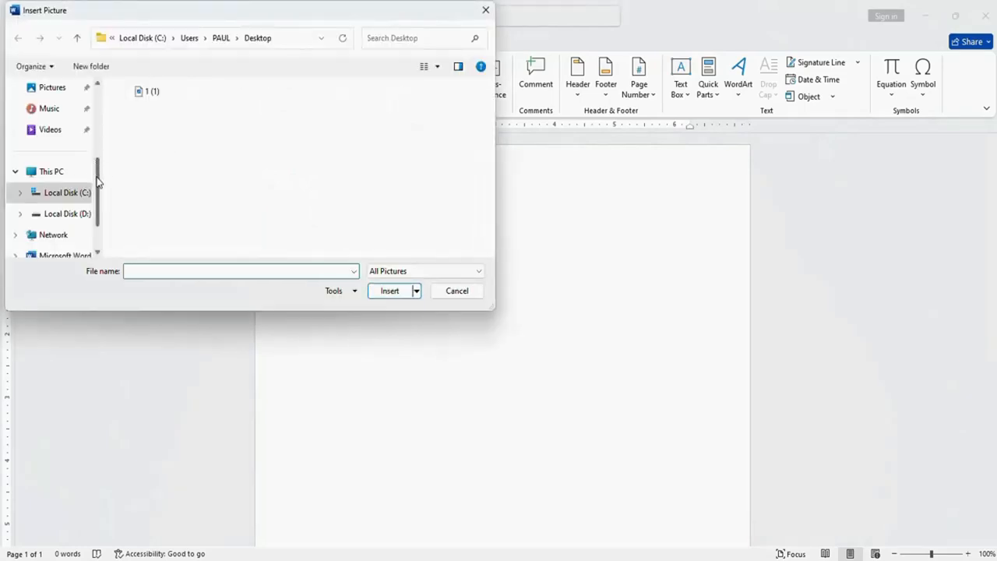
{"action": "left_click_drag", "start_coordinate": [99, 174], "coordinate": [100, 95]}
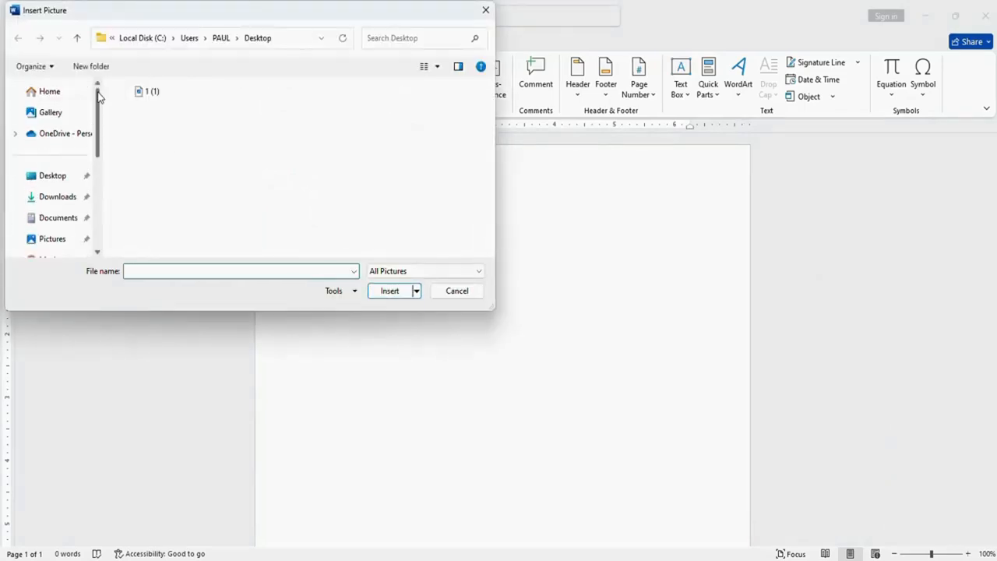
{"action": "left_click", "coordinate": [51, 181]}
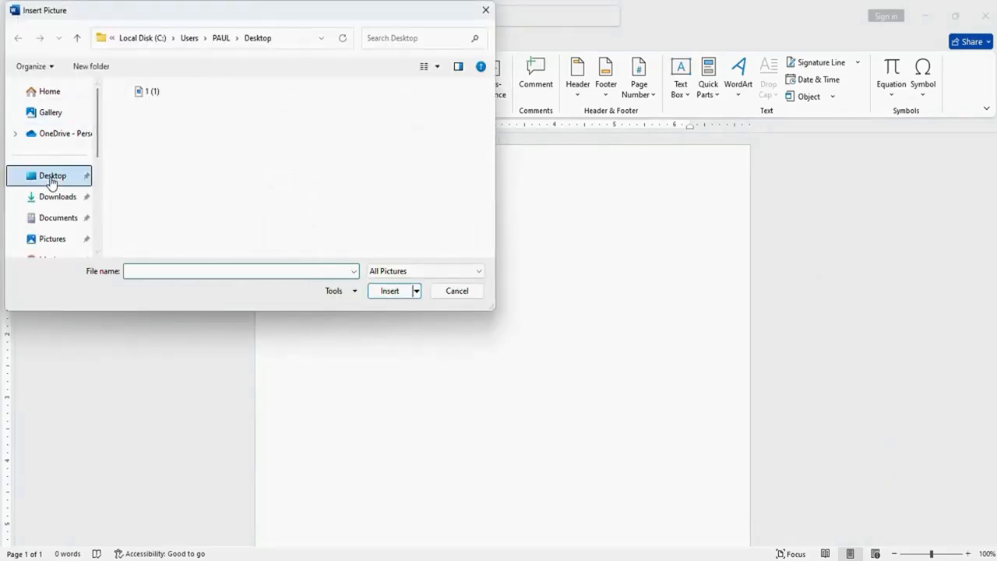
{"action": "left_click", "coordinate": [143, 95]}
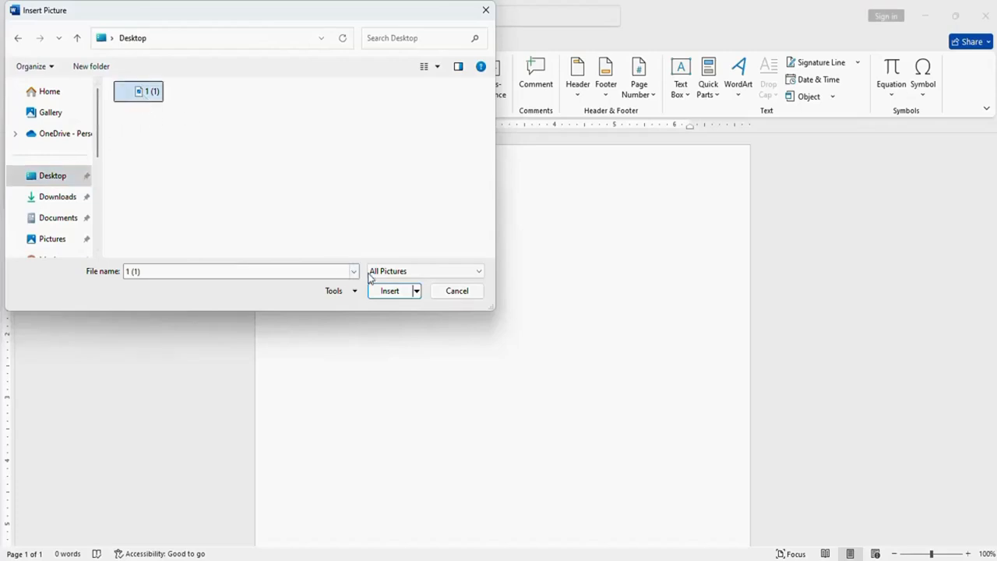
{"action": "left_click", "coordinate": [388, 292]}
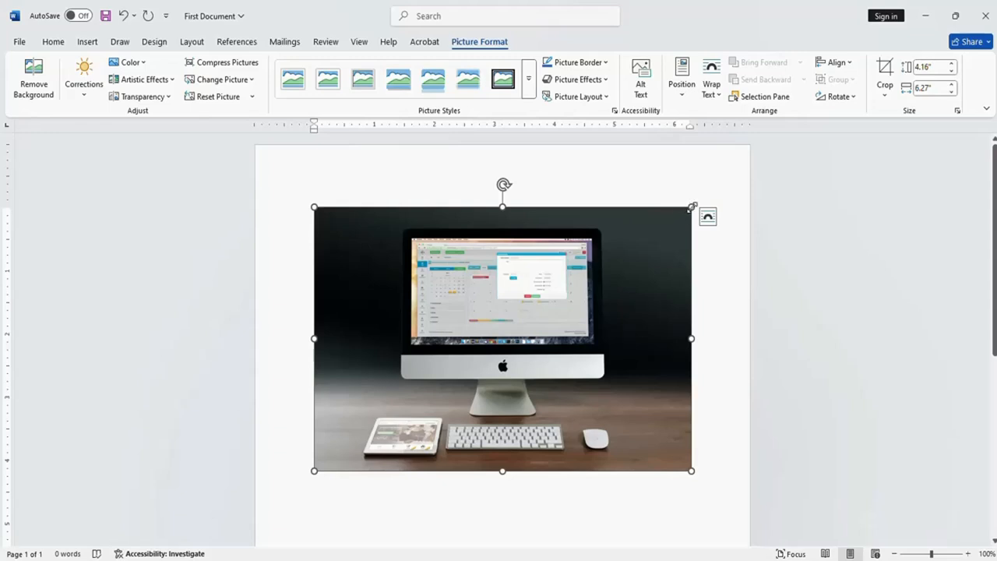
Shrink the computer picture proportionally to about 3.06" high by 4.61" wide and try to move it down the page
{"action": "left_click_drag", "start_coordinate": [690, 207], "coordinate": [558, 278]}
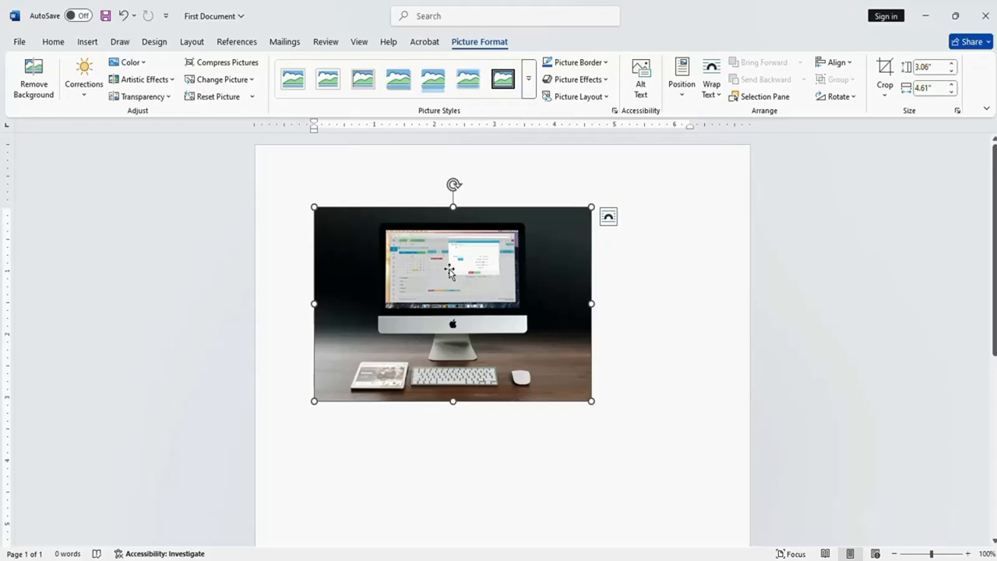
{"action": "left_click_drag", "start_coordinate": [449, 271], "coordinate": [450, 324]}
{"action": "left_click", "coordinate": [648, 343]}
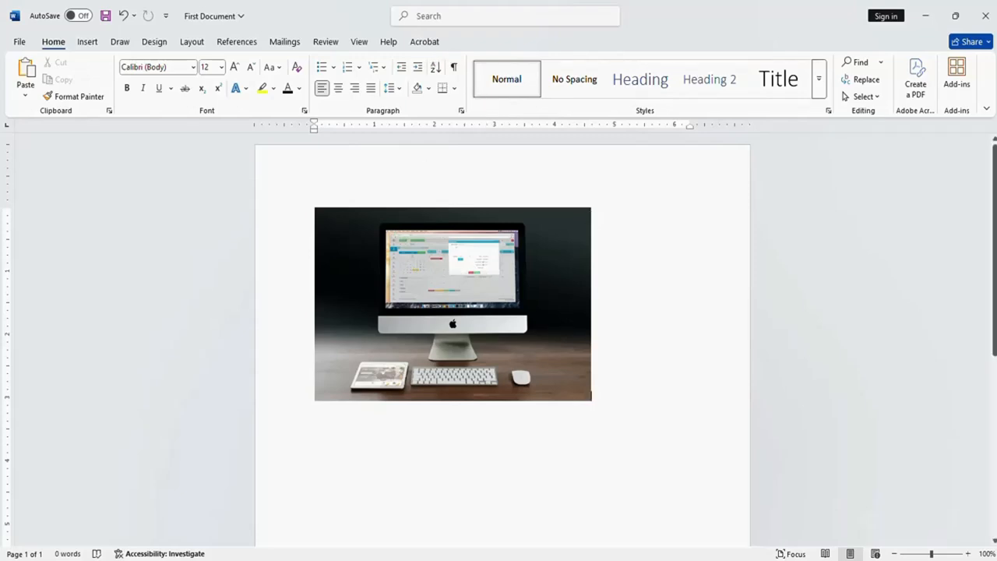
Crop the right and left sides of the computer picture to about 2.94" high by 3.55" wide
{"action": "left_click", "coordinate": [480, 265]}
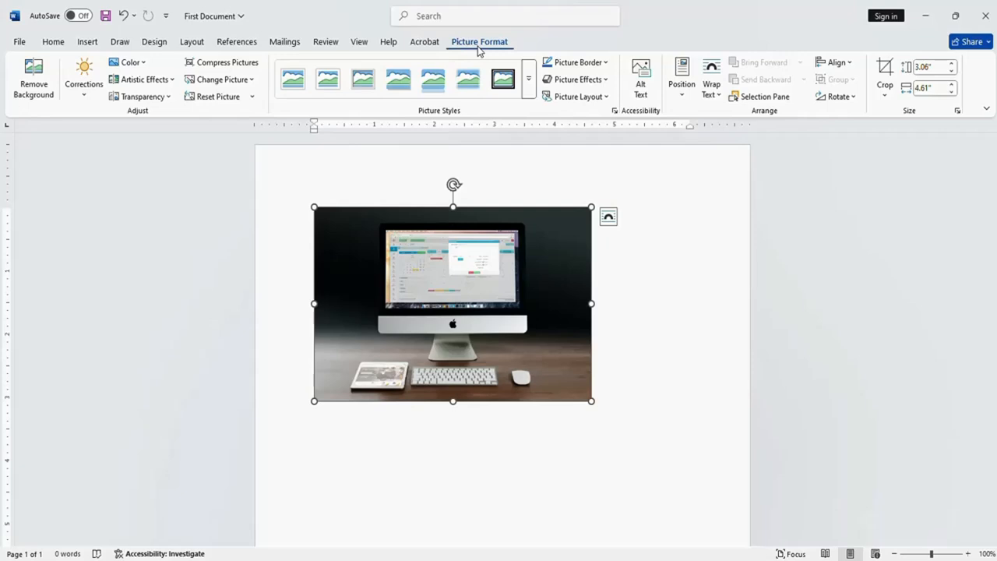
{"action": "left_click", "coordinate": [883, 75]}
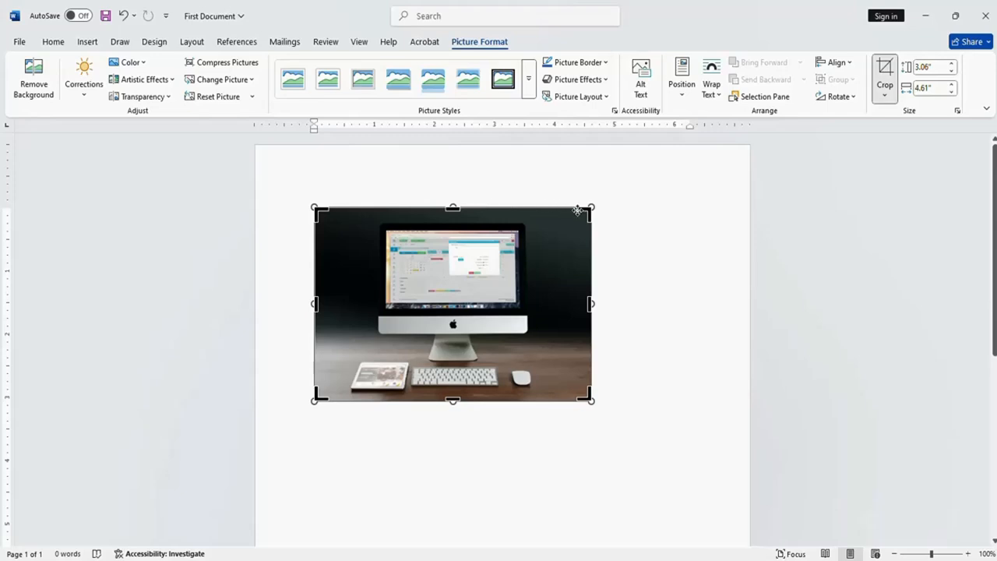
{"action": "left_click_drag", "start_coordinate": [583, 212], "coordinate": [551, 210]}
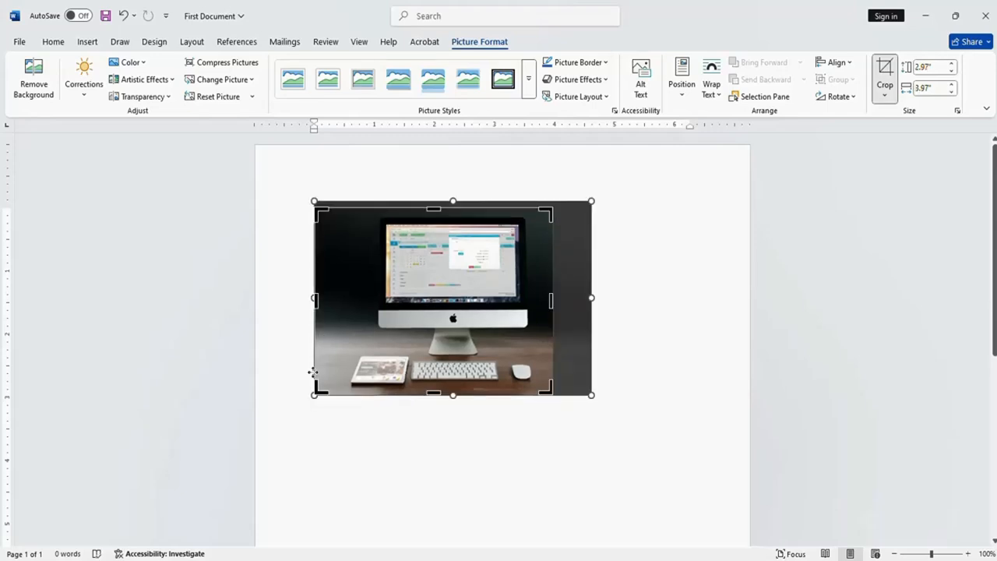
{"action": "left_click_drag", "start_coordinate": [316, 388], "coordinate": [333, 389]}
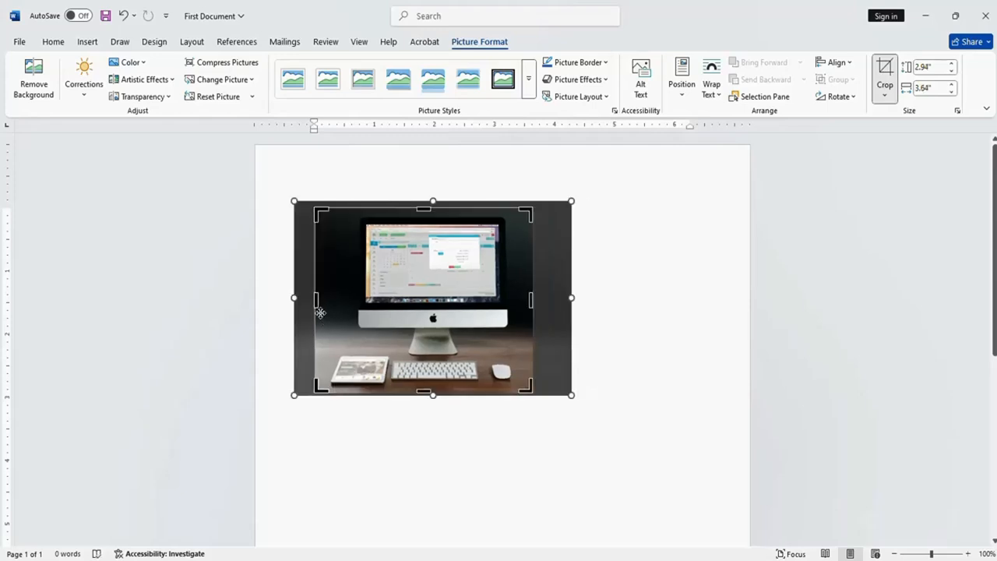
{"action": "left_click_drag", "start_coordinate": [316, 301], "coordinate": [319, 300]}
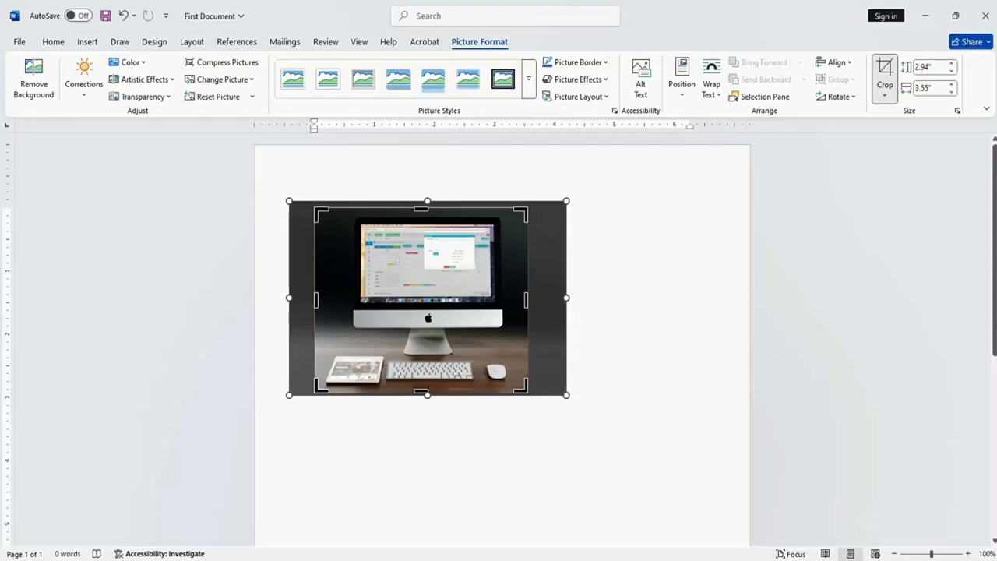
{"action": "left_click", "coordinate": [315, 409]}
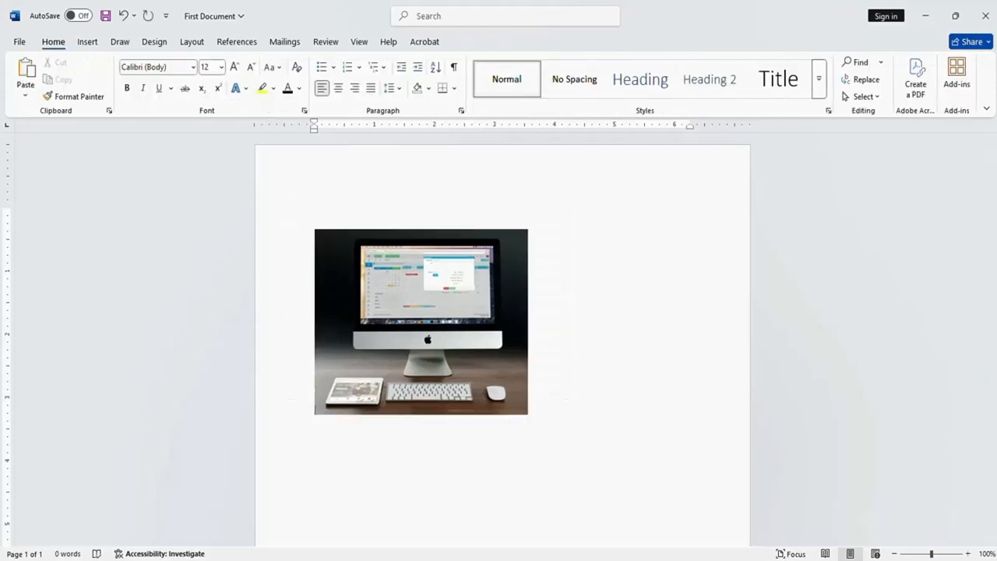
Set the picture's text wrapping to Square and move the picture up to the page's top margin
{"action": "left_click", "coordinate": [472, 278]}
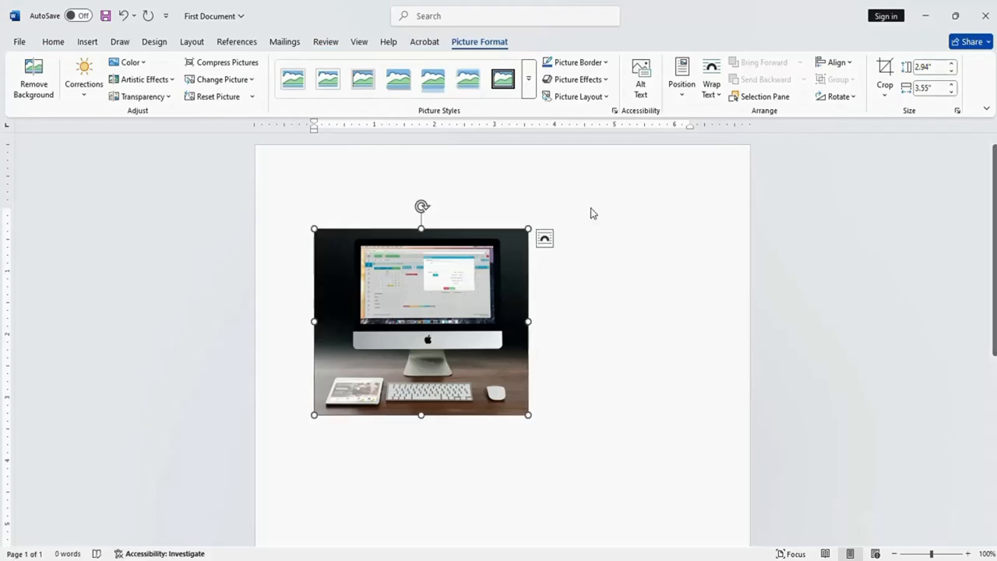
{"action": "left_click", "coordinate": [718, 95]}
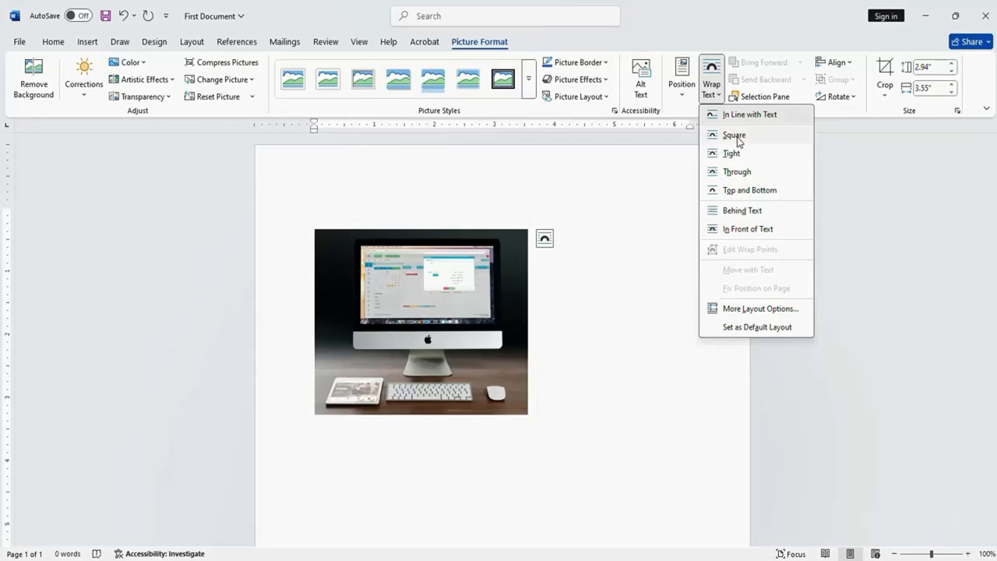
{"action": "left_click", "coordinate": [736, 136]}
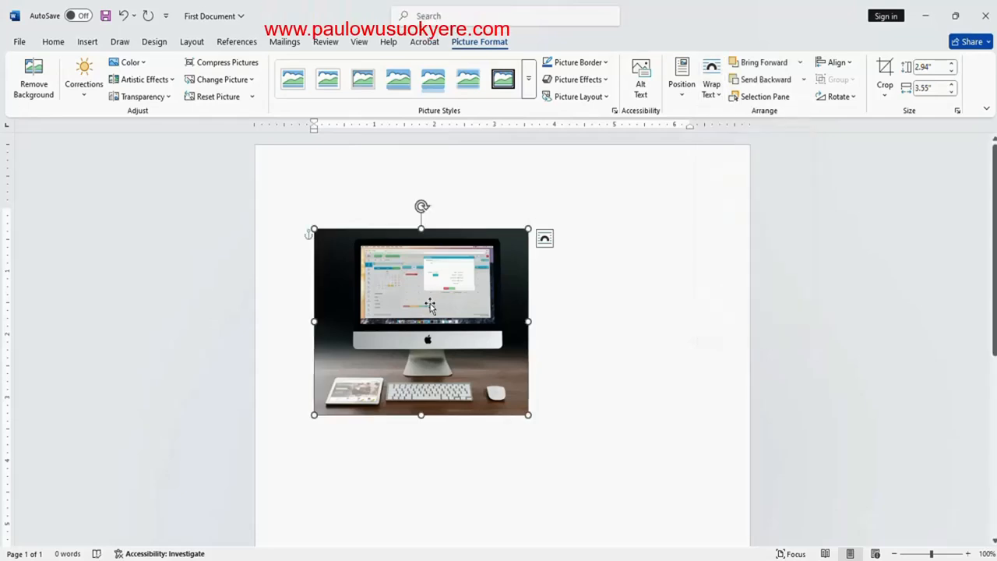
{"action": "left_click_drag", "start_coordinate": [415, 308], "coordinate": [419, 254]}
Enter the sample lines "Ghhhggg" and "Ghgggggg" beside the picture, and "Gggggggg" and "bbbbbbb" below it
{"action": "left_click", "coordinate": [535, 234]}
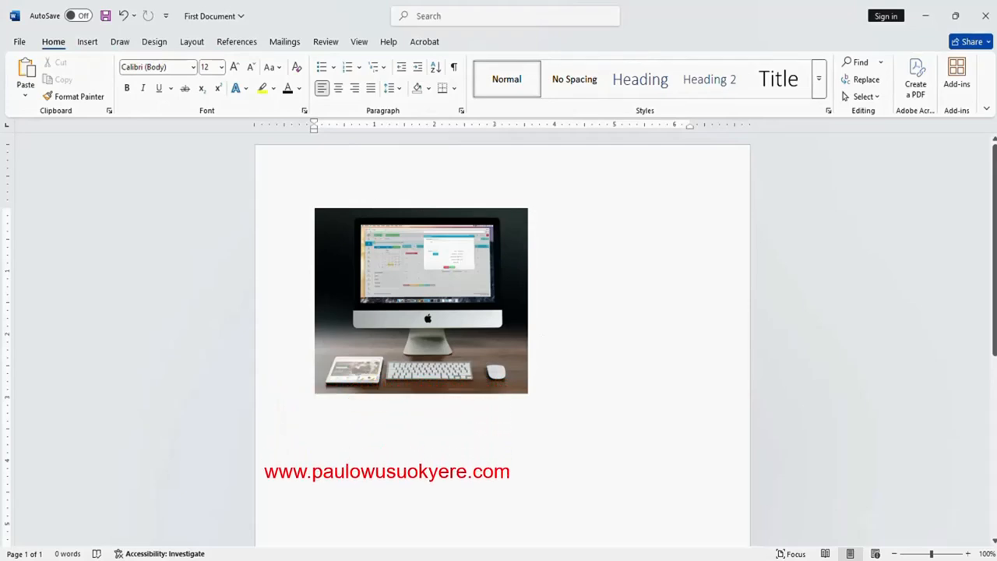
{"action": "type", "text": "gh"}
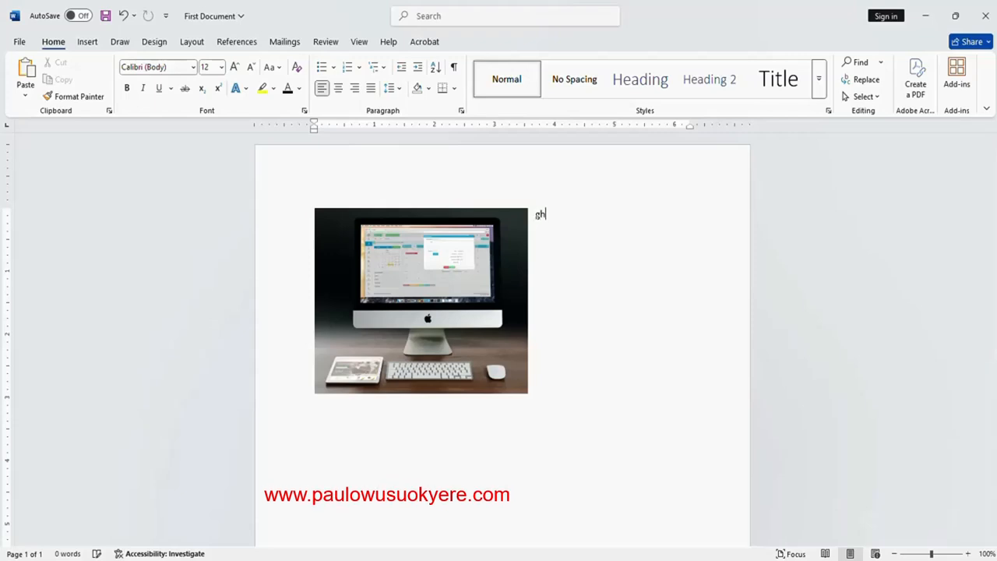
{"action": "type", "text": "hhggg"}
{"action": "key", "text": "Return"}
{"action": "key", "text": "Return"}
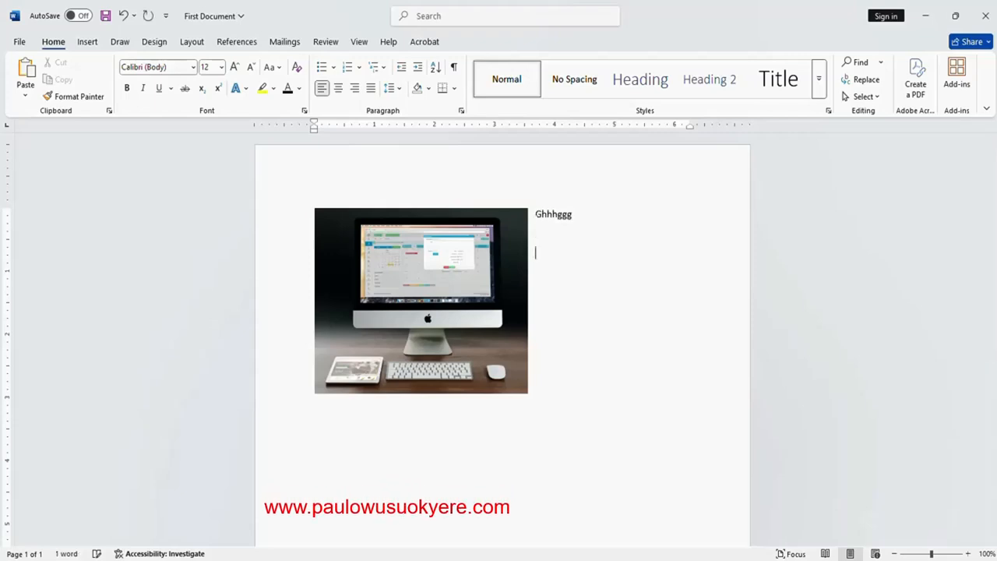
{"action": "type", "text": "ghggggg"}
{"action": "key", "text": "Return"}
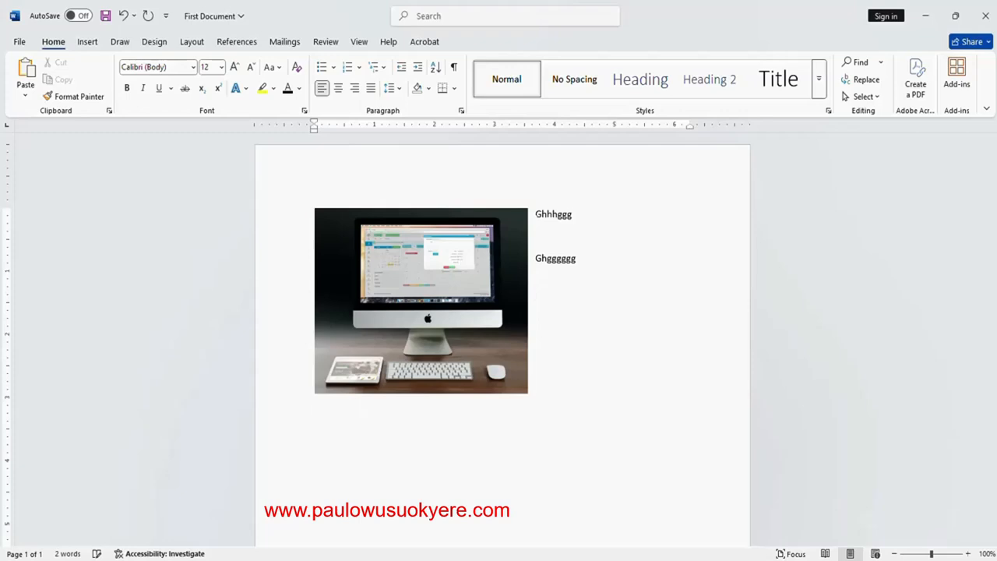
{"action": "type", "text": "gggggggg"}
{"action": "key", "text": "Return"}
{"action": "key", "text": "Return"}
{"action": "type", "text": "bbbbbbb"}
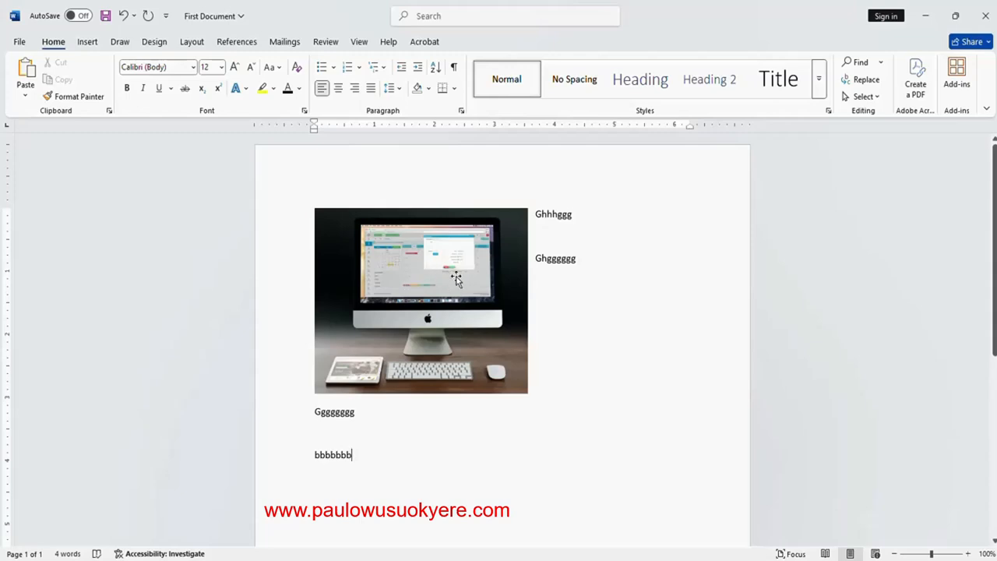
Clear the page by erasing all the sample text around the picture and deleting the picture itself
{"action": "key", "text": "BackSpace"}
{"action": "key", "text": "BackSpace"}
{"action": "key", "text": "BackSpace"}
{"action": "key", "text": "BackSpace"}
{"action": "key", "text": "BackSpace"}
{"action": "key", "text": "BackSpace"}
{"action": "key", "text": "BackSpace"}
{"action": "key", "text": "BackSpace"}
{"action": "key", "text": "BackSpace"}
{"action": "key", "text": "BackSpace"}
{"action": "key", "text": "BackSpace"}
{"action": "key", "text": "BackSpace"}
{"action": "key", "text": "BackSpace"}
{"action": "key", "text": "BackSpace"}
{"action": "key", "text": "BackSpace"}
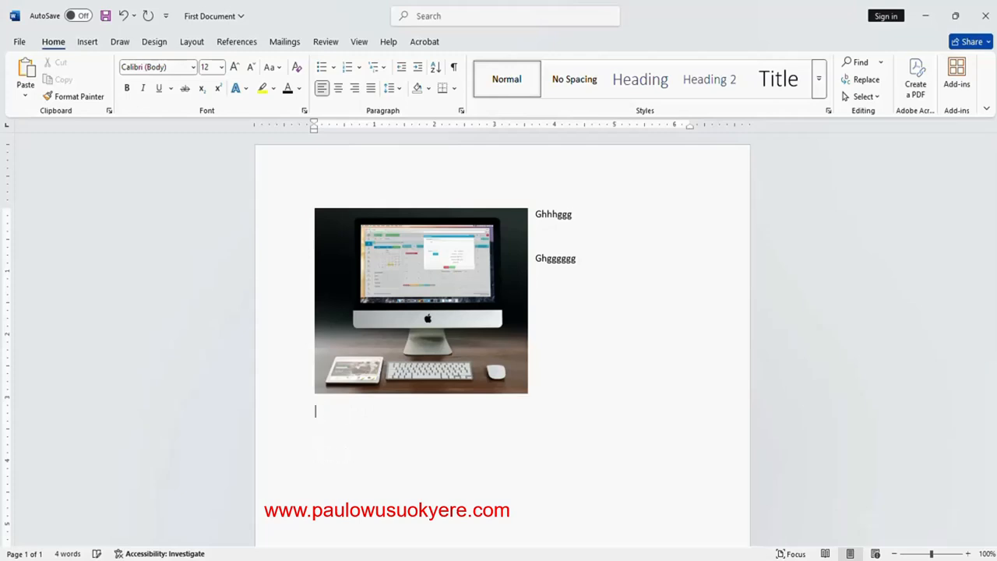
{"action": "key", "text": "BackSpace"}
{"action": "key", "text": "BackSpace"}
{"action": "key", "text": "BackSpace"}
{"action": "key", "text": "BackSpace"}
{"action": "key", "text": "BackSpace"}
{"action": "key", "text": "BackSpace"}
{"action": "key", "text": "BackSpace"}
{"action": "key", "text": "BackSpace"}
{"action": "key", "text": "BackSpace"}
{"action": "key", "text": "BackSpace"}
{"action": "key", "text": "BackSpace"}
{"action": "key", "text": "BackSpace"}
{"action": "key", "text": "BackSpace"}
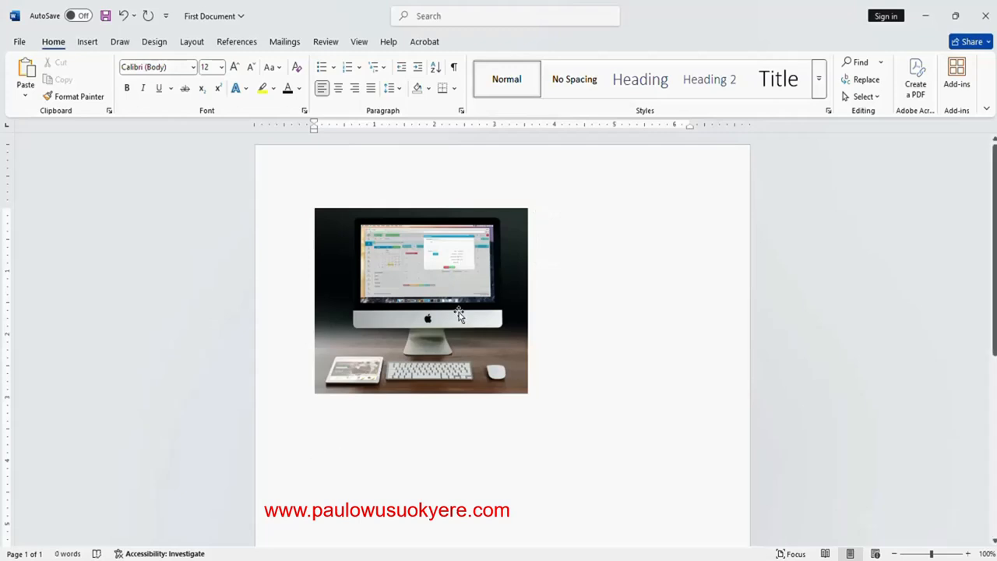
{"action": "left_click", "coordinate": [419, 256]}
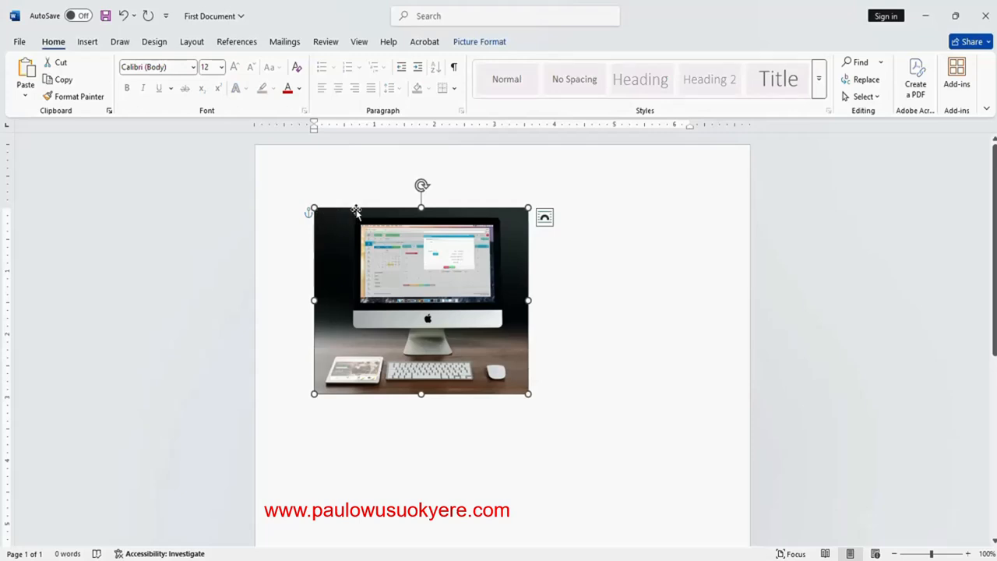
{"action": "key", "text": "Delete"}
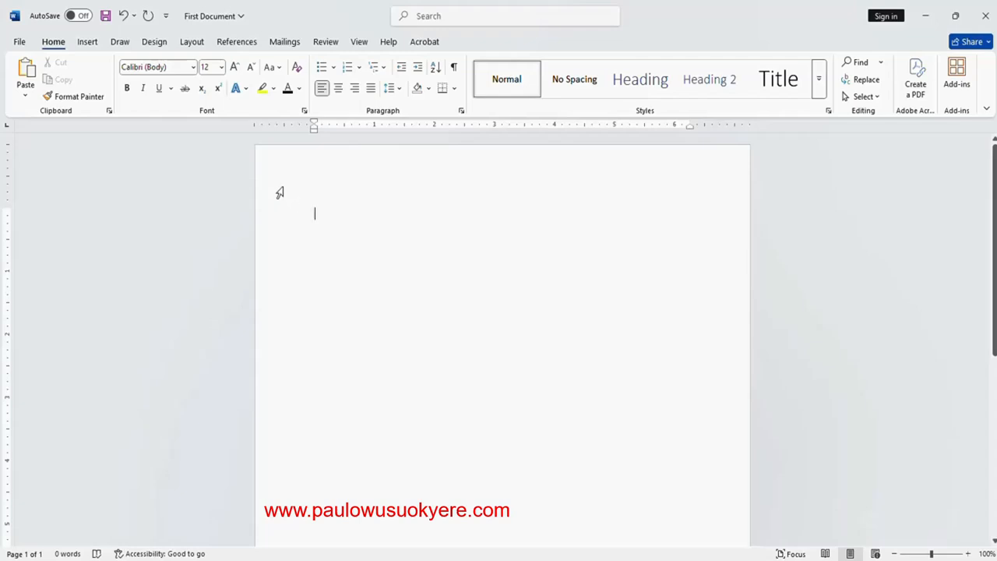
Insert a table with five columns and three rows at the start of the empty page
{"action": "left_click", "coordinate": [86, 44]}
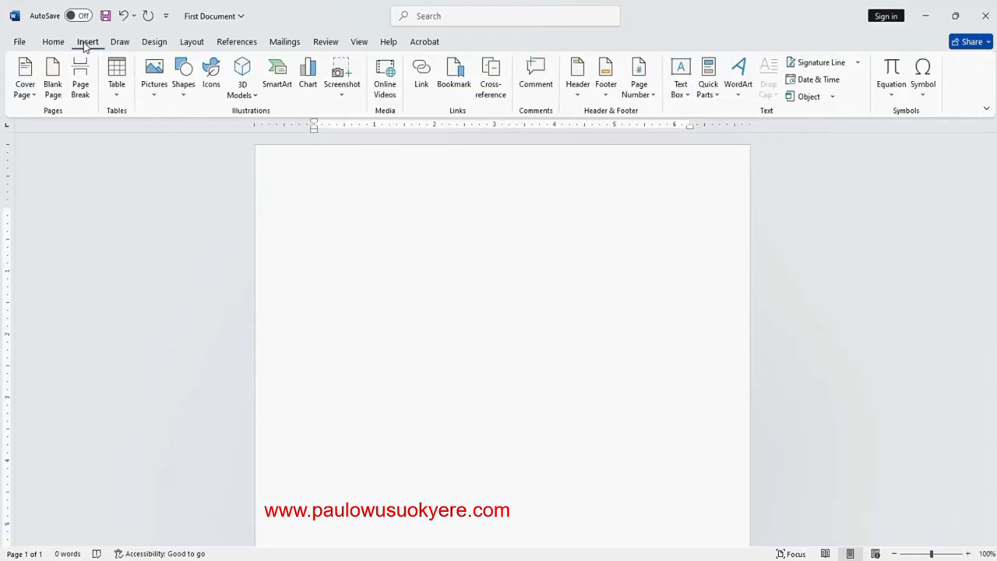
{"action": "left_click", "coordinate": [117, 89]}
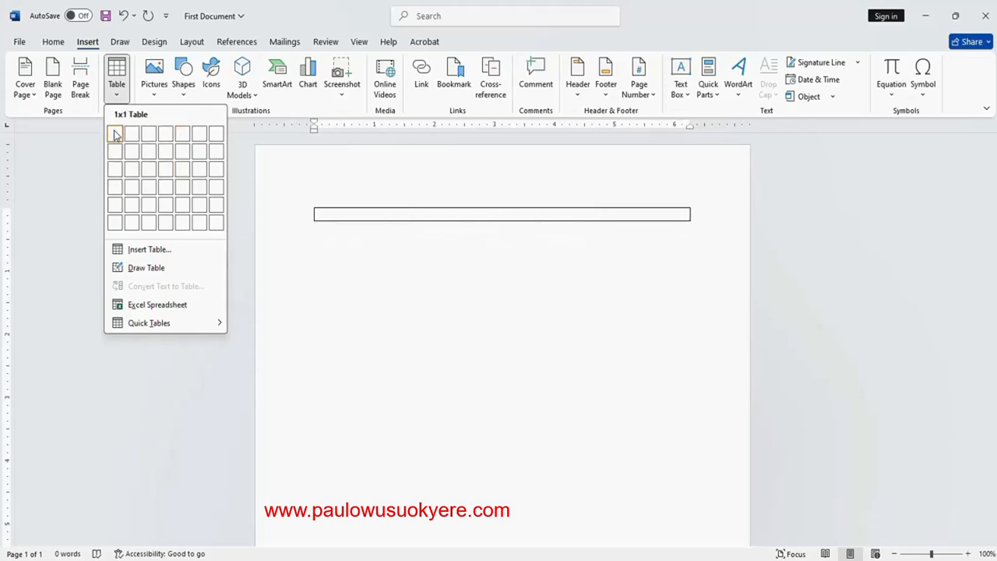
{"action": "left_click", "coordinate": [183, 171]}
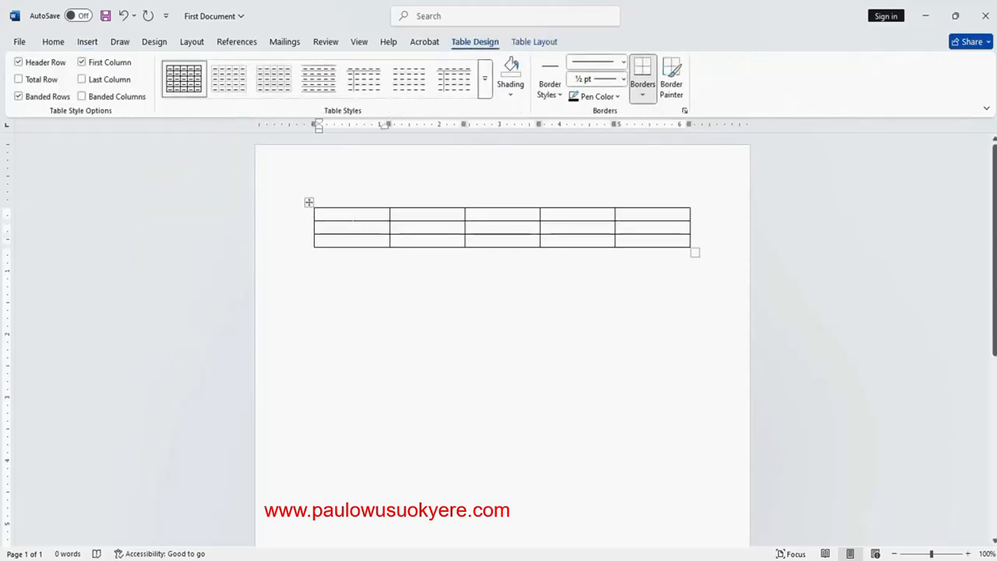
Select the whole five-column table and delete it from the page
{"action": "left_click", "coordinate": [308, 203]}
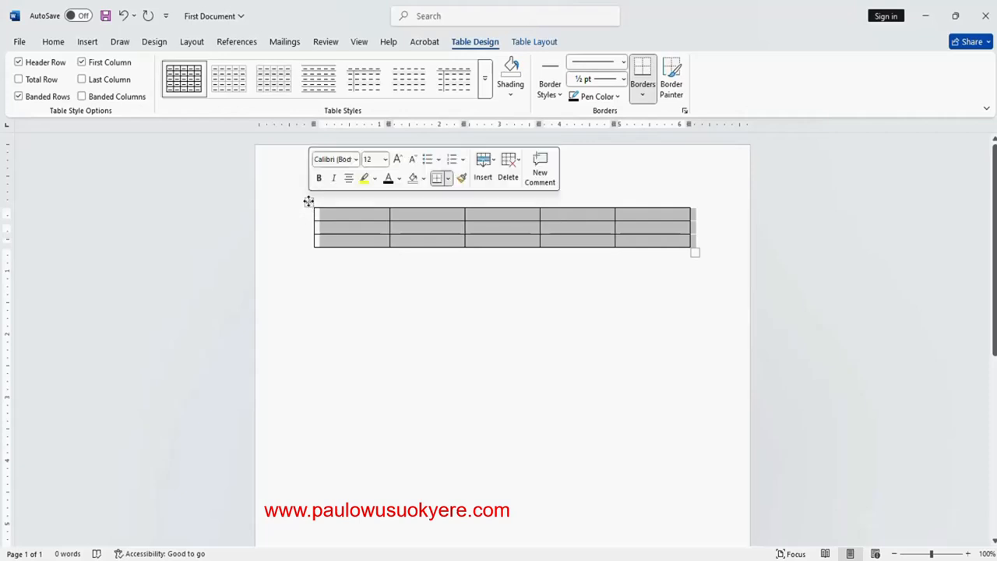
{"action": "right_click", "coordinate": [308, 203]}
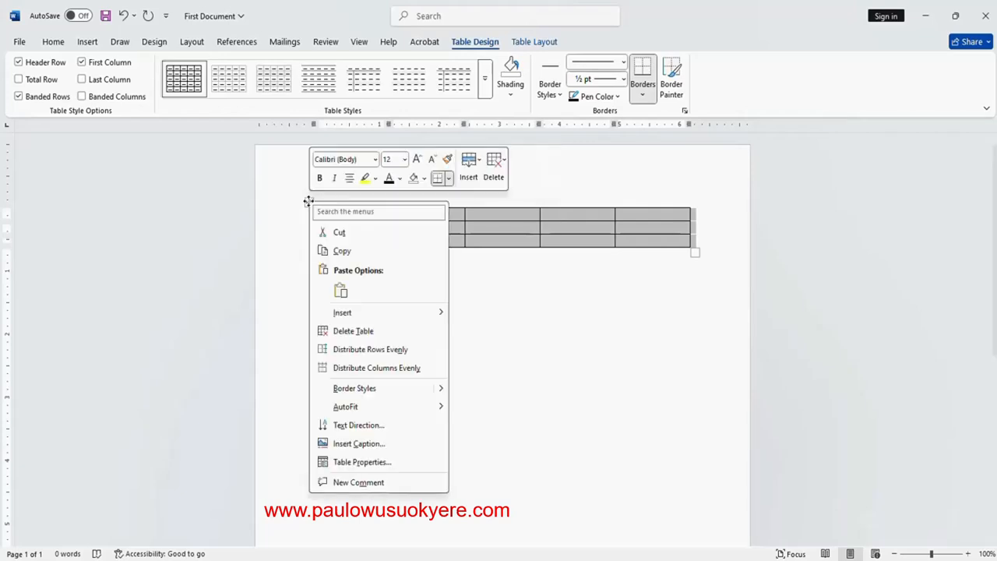
{"action": "left_click", "coordinate": [354, 334]}
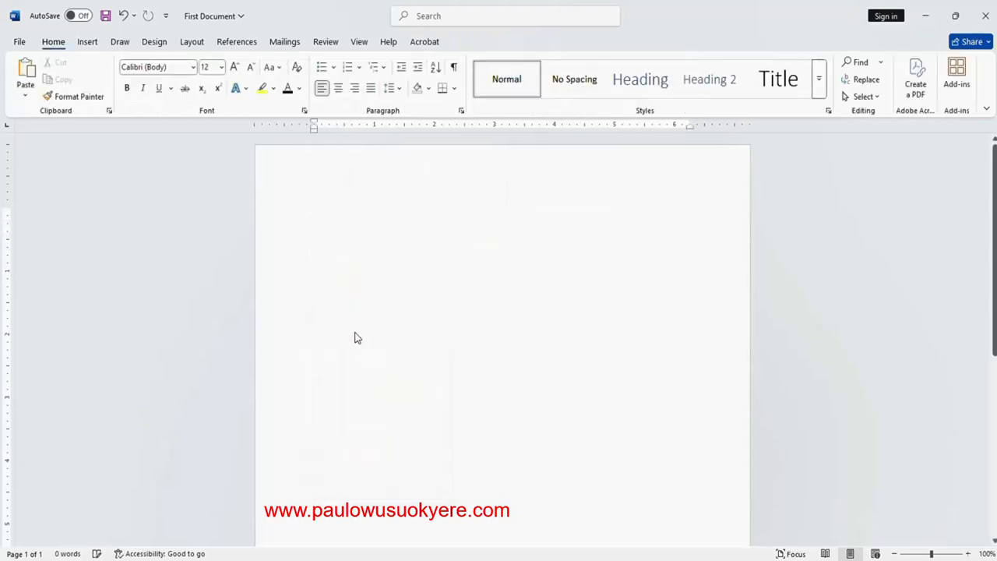
Insert a table with 10 columns and 5 rows on the empty page by specifying its exact size
{"action": "left_click", "coordinate": [87, 42]}
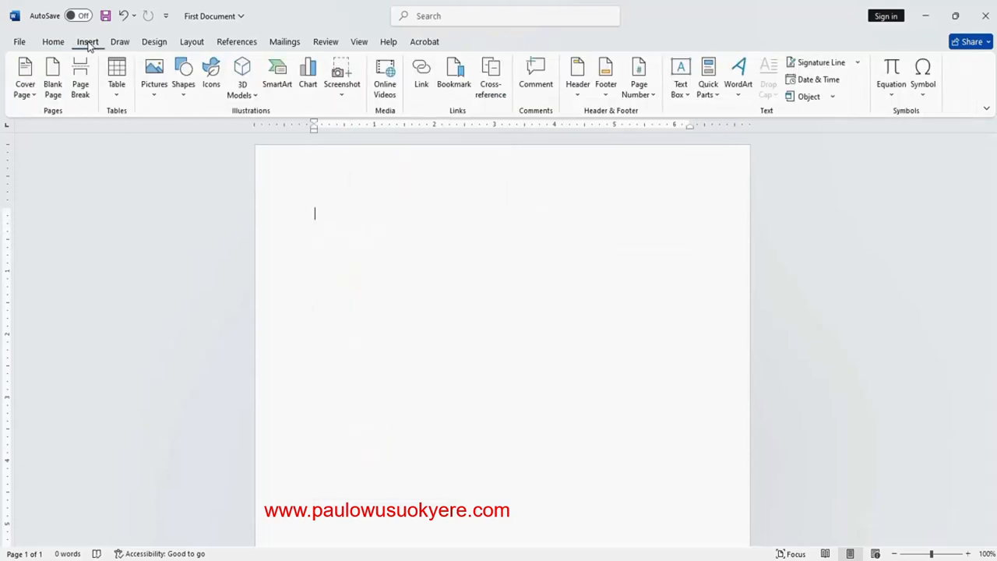
{"action": "left_click", "coordinate": [116, 96]}
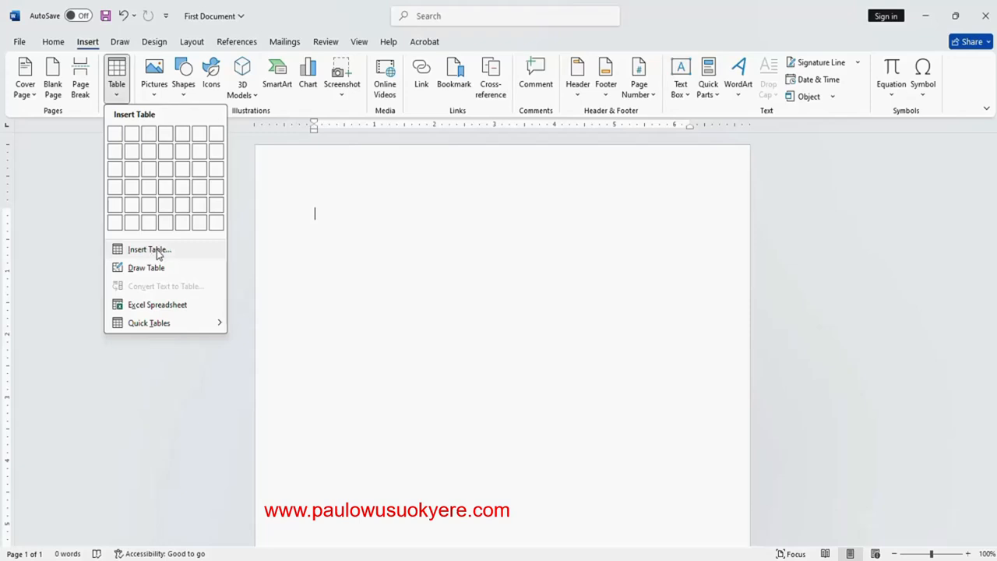
{"action": "left_click", "coordinate": [296, 210]}
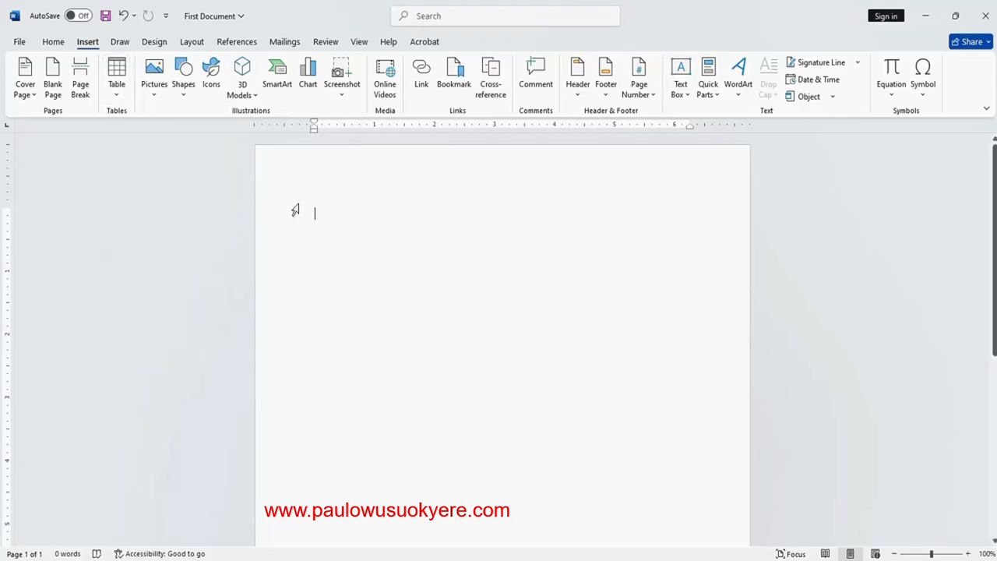
{"action": "left_click", "coordinate": [118, 94]}
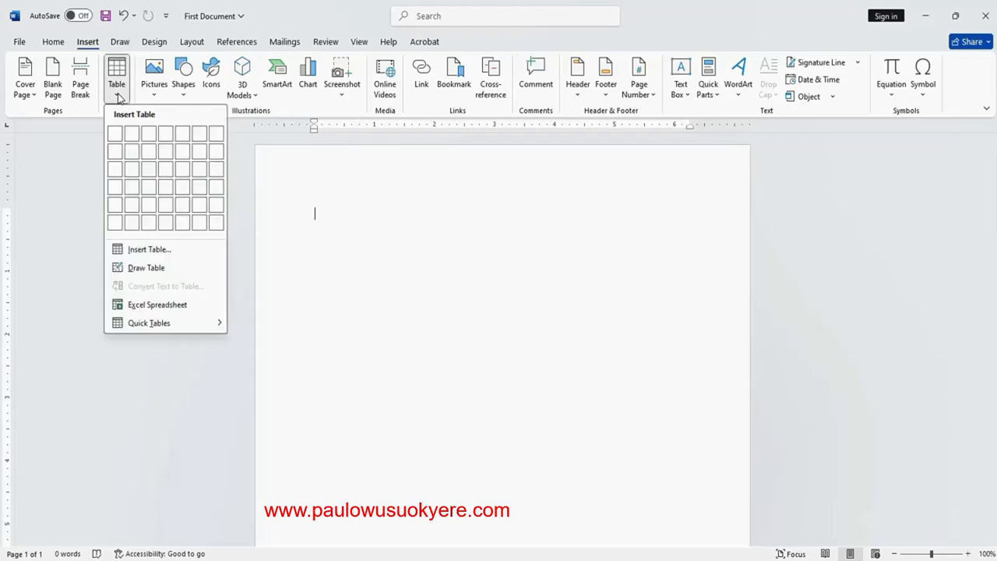
{"action": "left_click", "coordinate": [142, 252]}
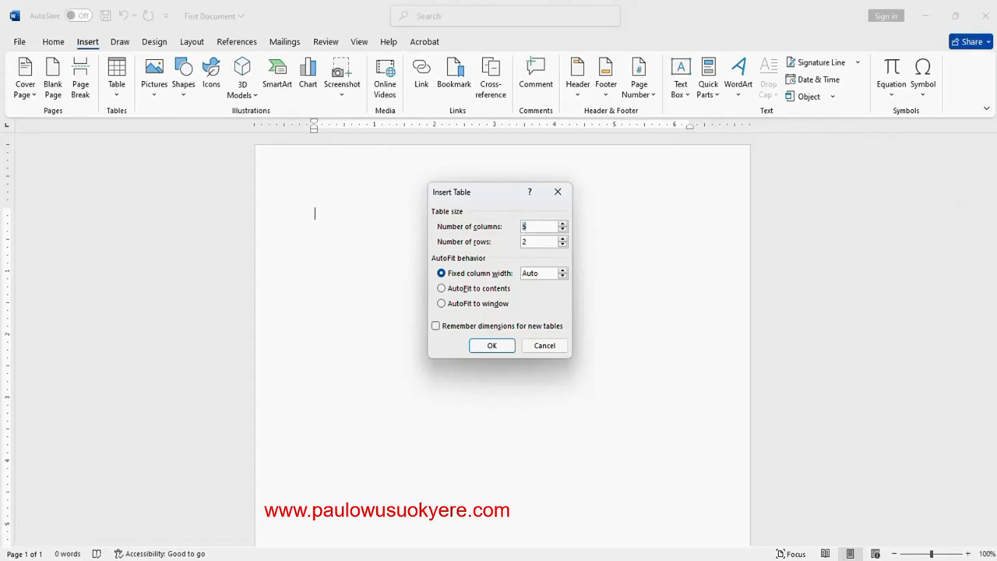
{"action": "type", "text": "10"}
{"action": "left_click", "coordinate": [540, 243]}
{"action": "type", "text": "5"}
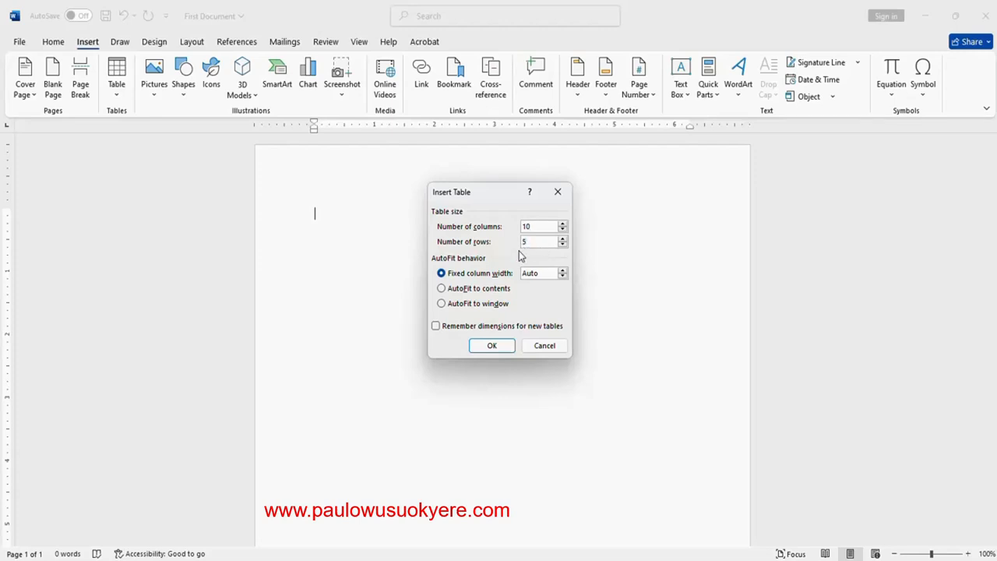
{"action": "left_click", "coordinate": [492, 347]}
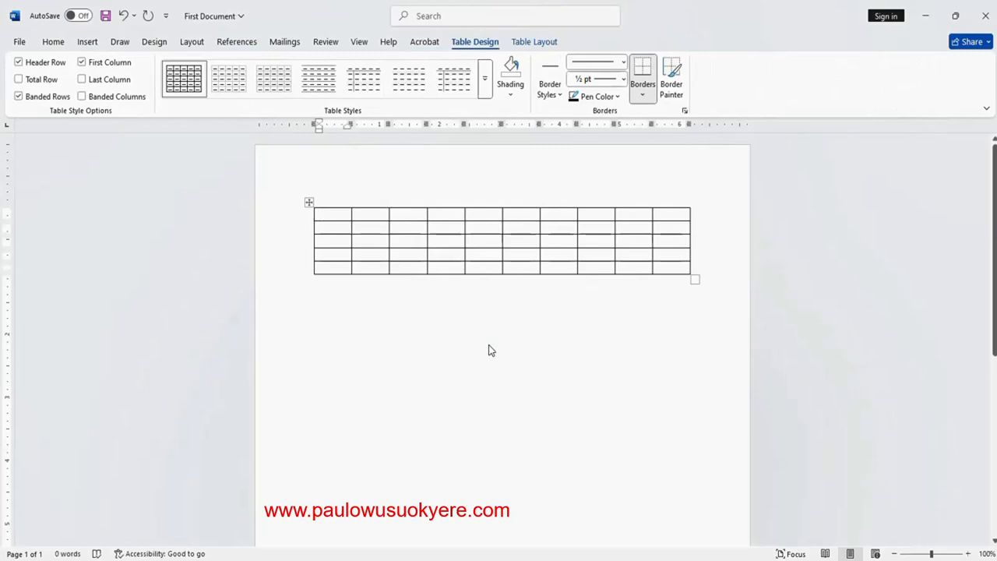
Select the whole ten-column table and delete it from the page
{"action": "left_click", "coordinate": [310, 203]}
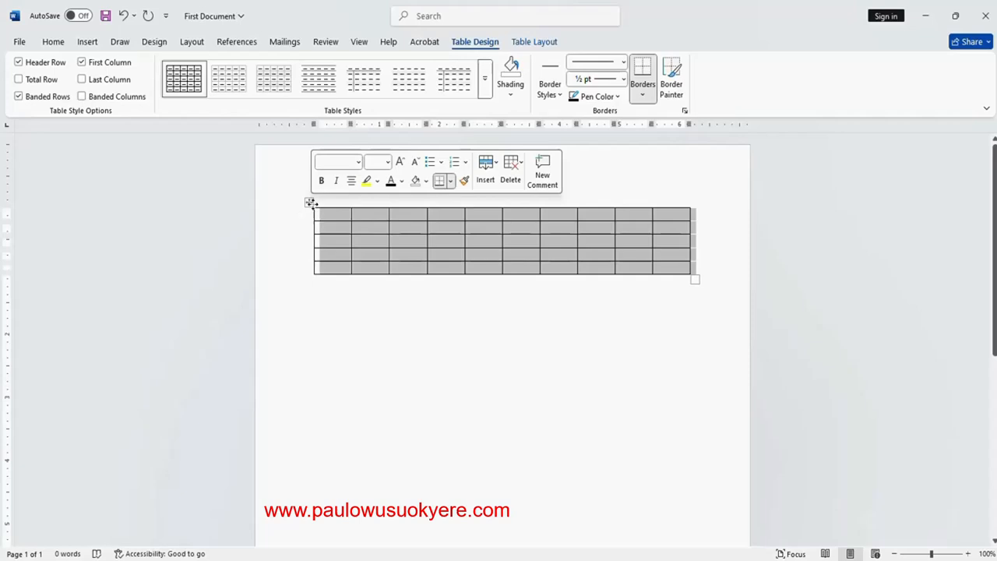
{"action": "right_click", "coordinate": [331, 218]}
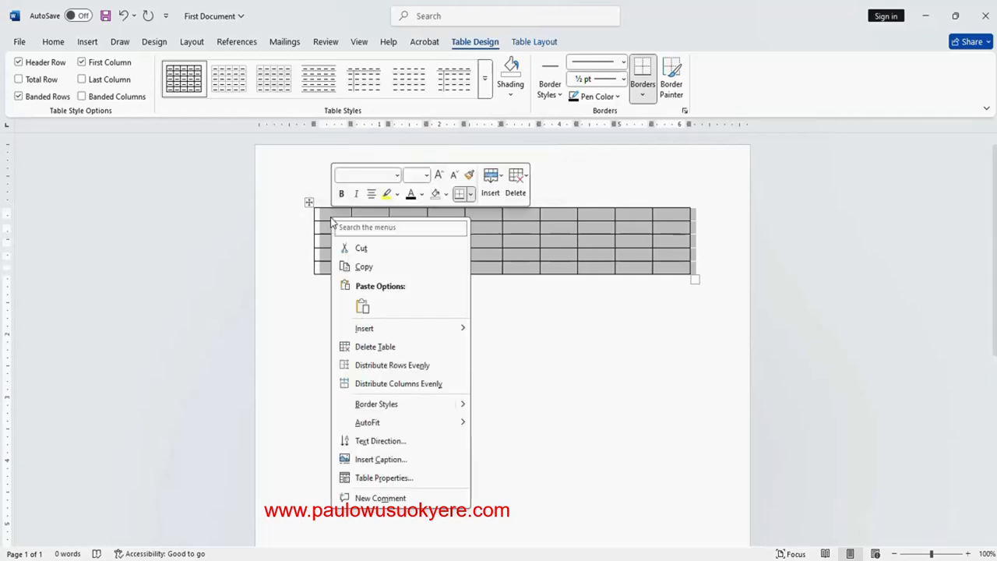
{"action": "left_click", "coordinate": [380, 348]}
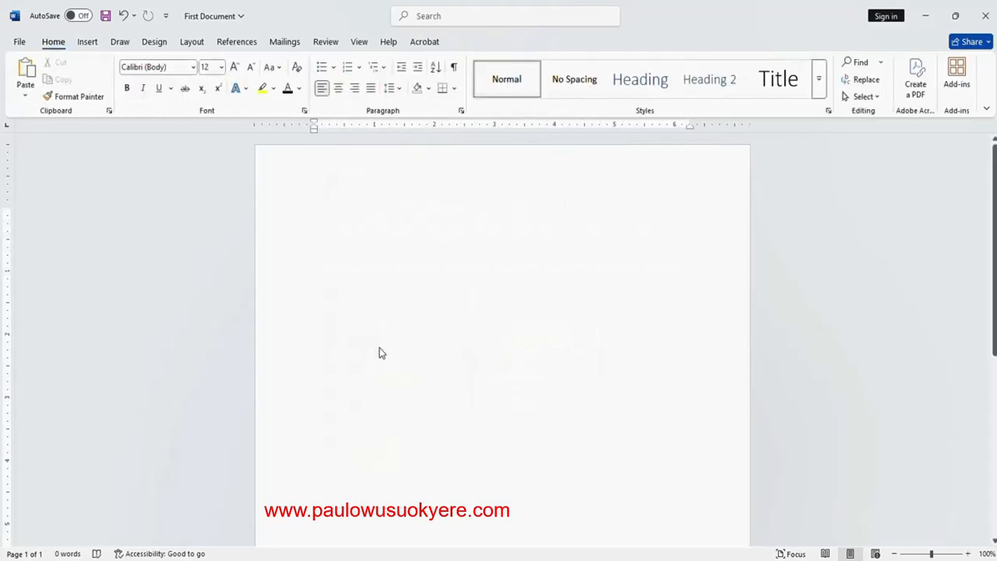
Insert a table with three columns and three rows at the start of the empty page
{"action": "left_click", "coordinate": [88, 42]}
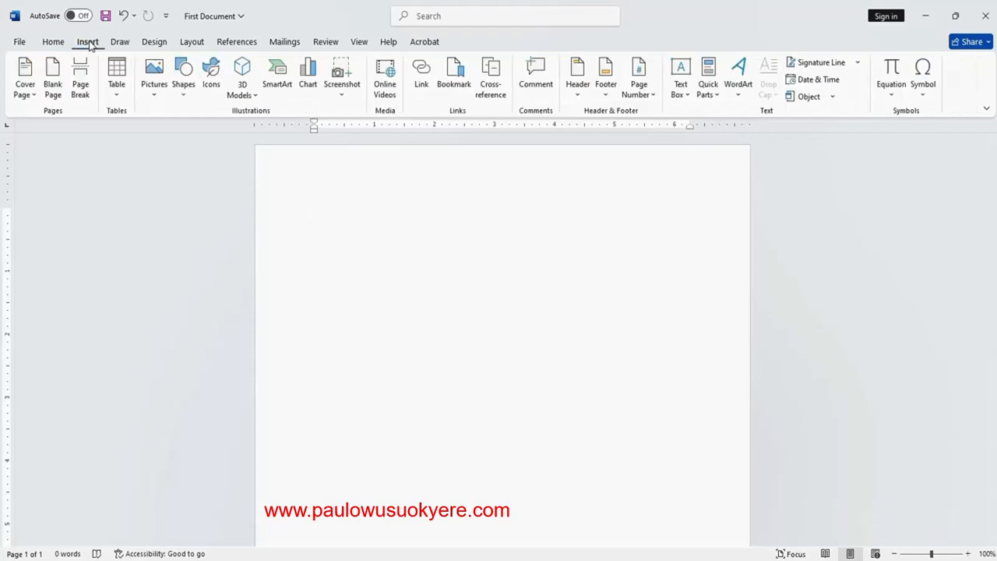
{"action": "left_click", "coordinate": [117, 97]}
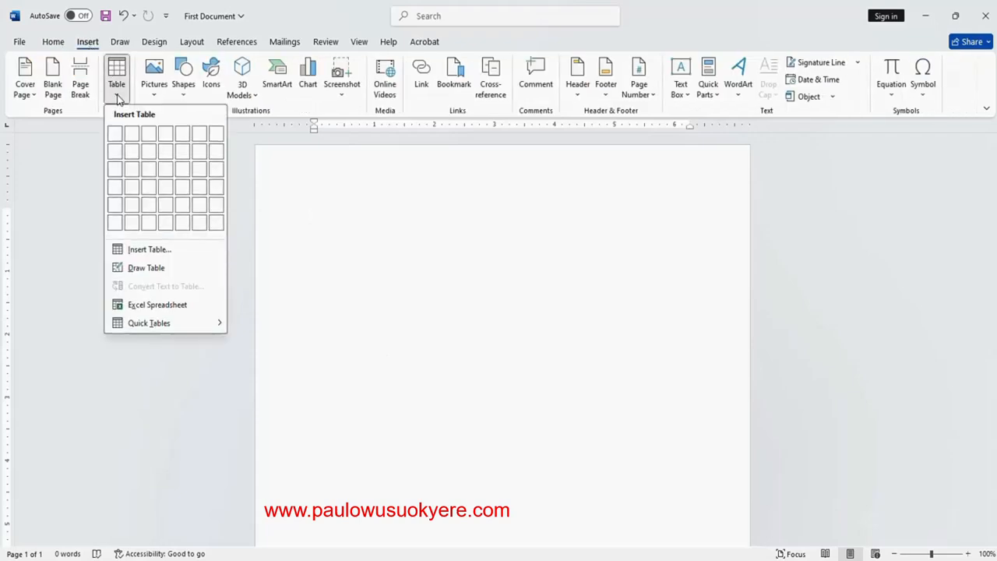
{"action": "left_click", "coordinate": [150, 168]}
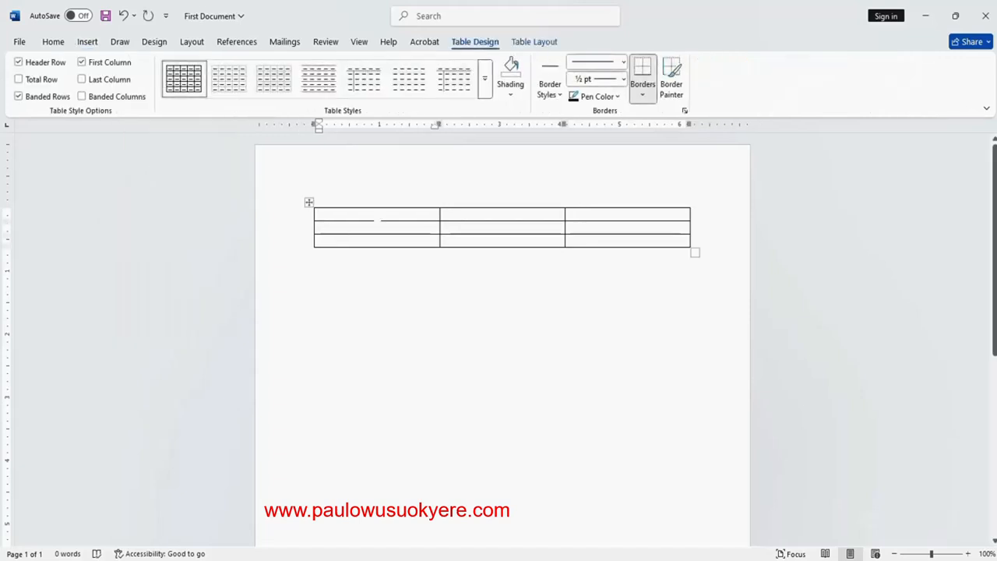
Fill the table's first row with the column headings NAME, AGE and GENDER
{"action": "type", "text": "NAME"}
{"action": "key", "text": "Tab"}
{"action": "type", "text": "AGE"}
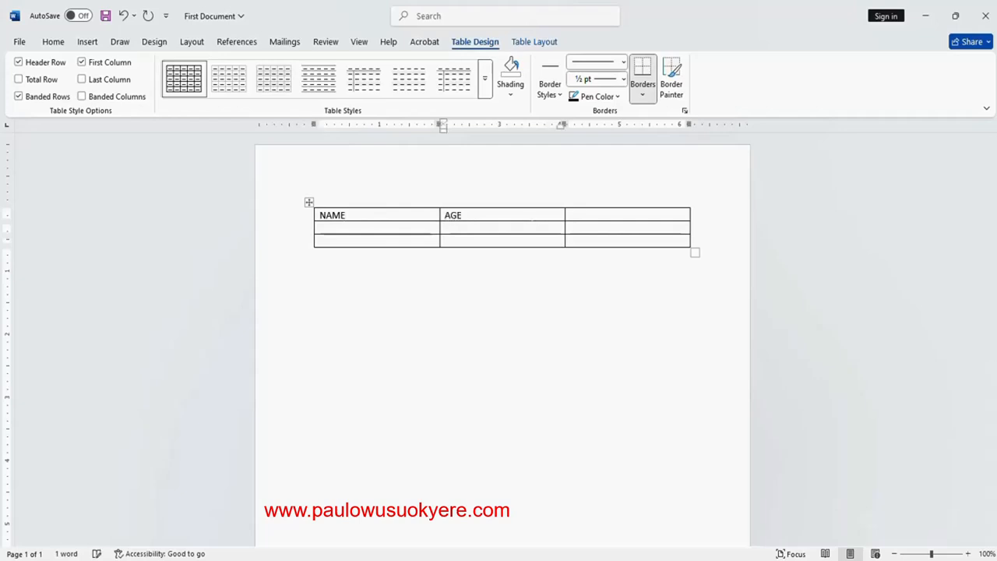
{"action": "key", "text": "Tab"}
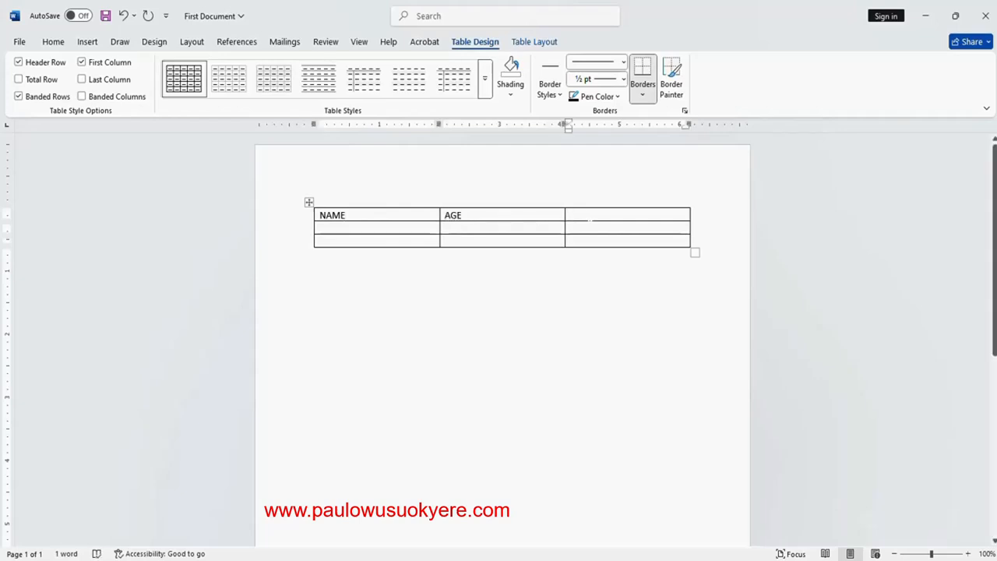
{"action": "type", "text": "GEN"}
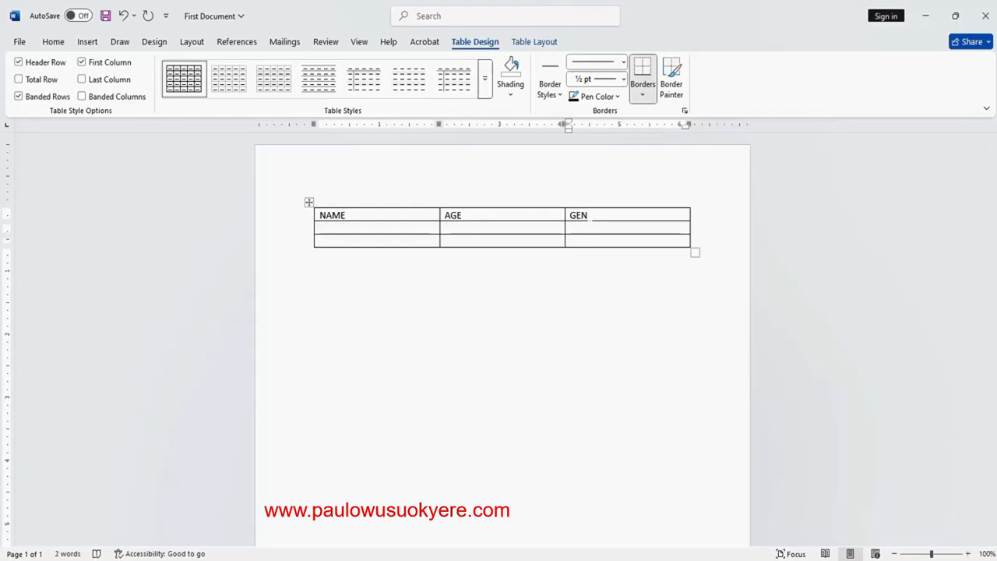
{"action": "type", "text": "DER"}
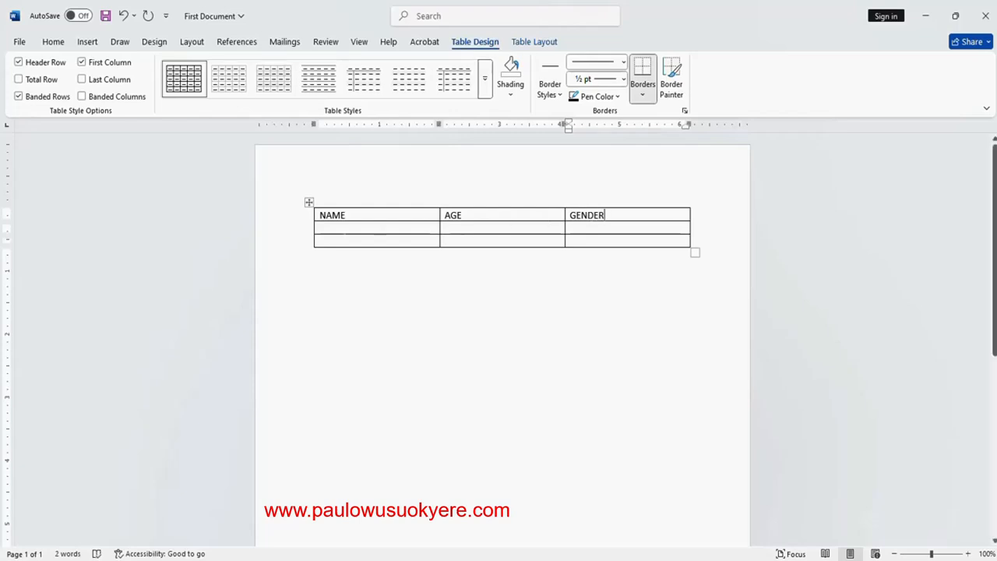
Fill the second row with the first person's name, the age 15 and the gender MALE
{"action": "left_click", "coordinate": [331, 228]}
{"action": "type", "text": "PAUL"}
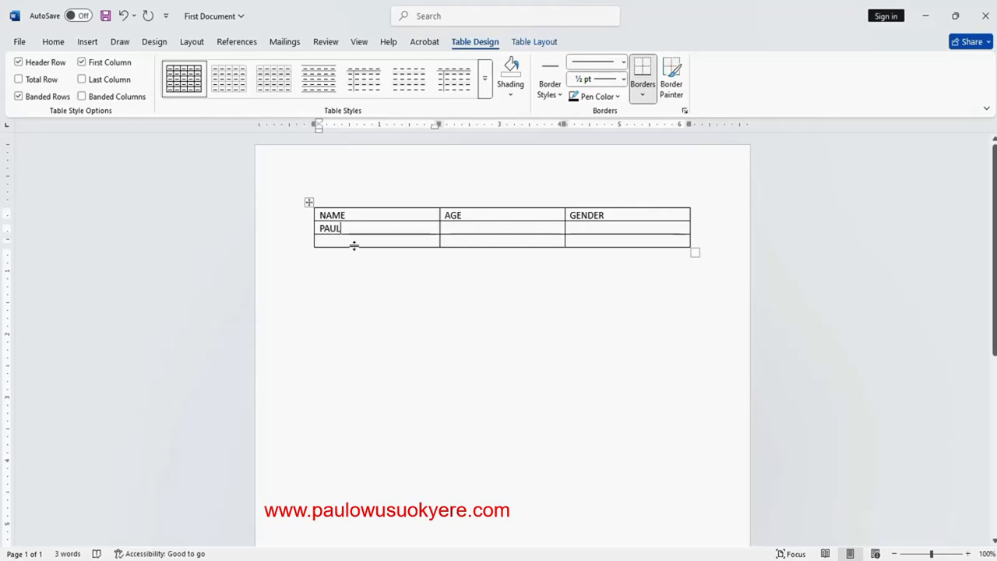
{"action": "key", "text": "Tab"}
{"action": "type", "text": "15"}
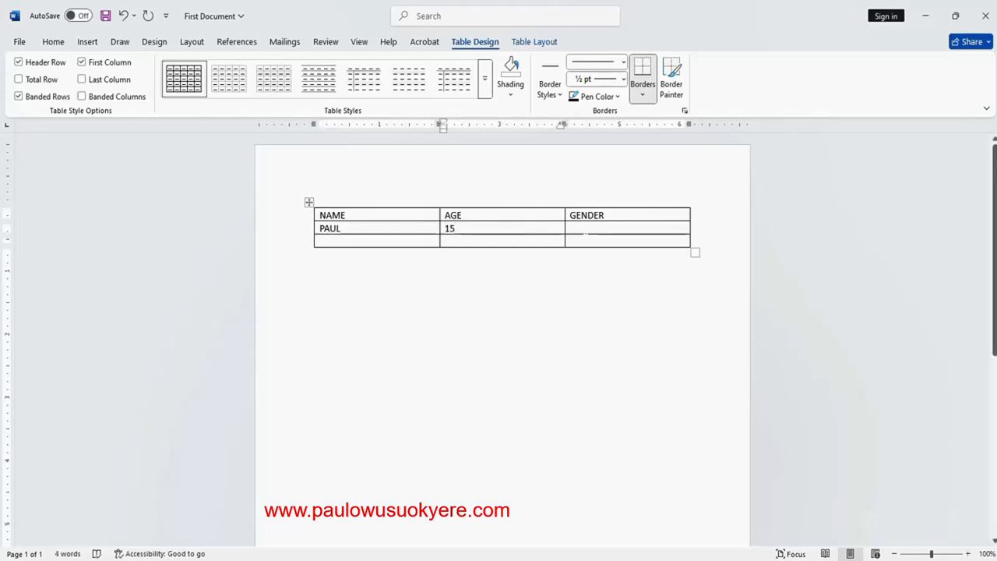
{"action": "key", "text": "Tab"}
{"action": "type", "text": "MALE"}
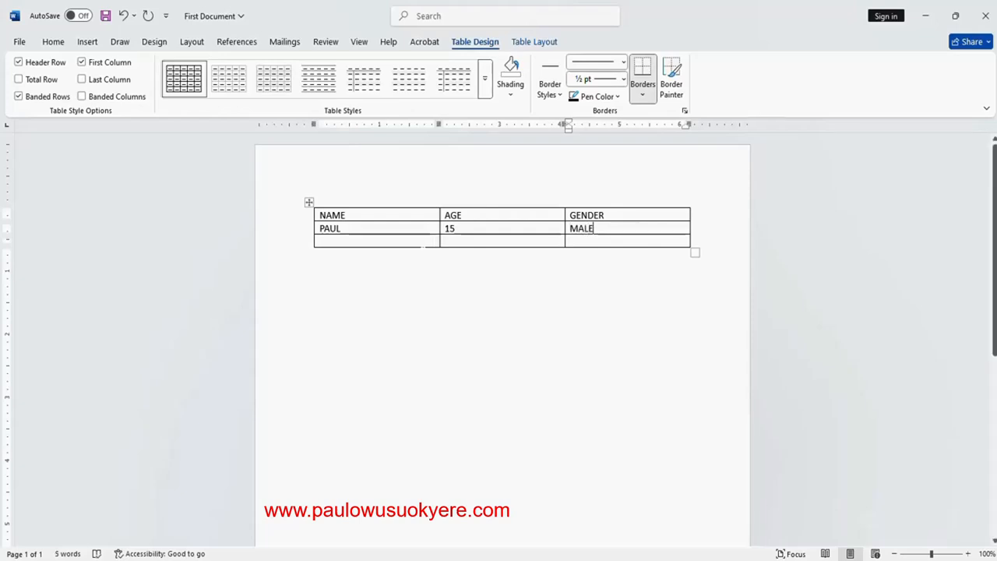
Fill the third row with the second person's name, the age 10 and the gender MALE
{"action": "key", "text": "Tab"}
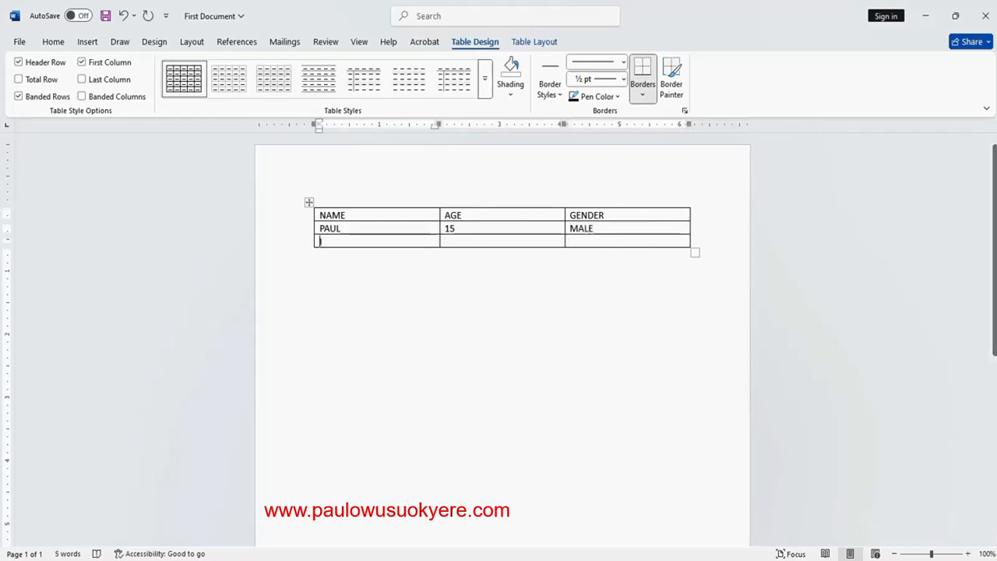
{"action": "type", "text": "ISAAC"}
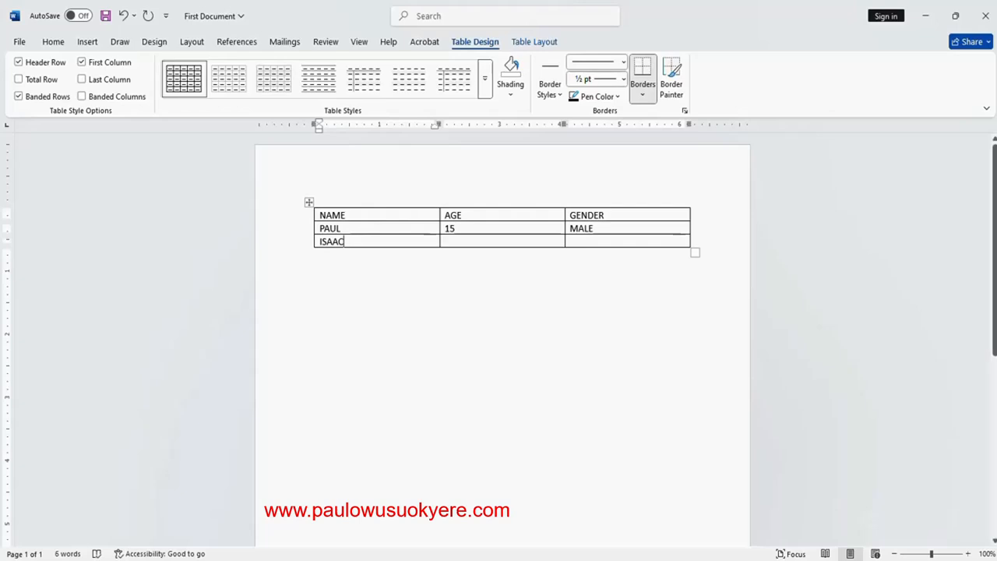
{"action": "key", "text": "Tab"}
{"action": "type", "text": "10"}
{"action": "key", "text": "Tab"}
{"action": "type", "text": "MALE"}
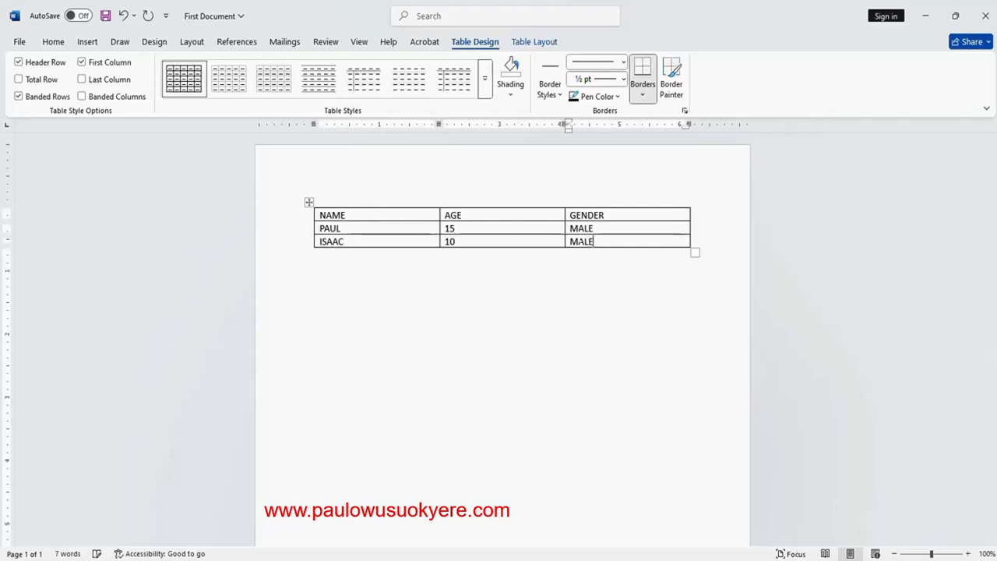
Select the whole heading row of the table and make its text bold
{"action": "left_click", "coordinate": [348, 215]}
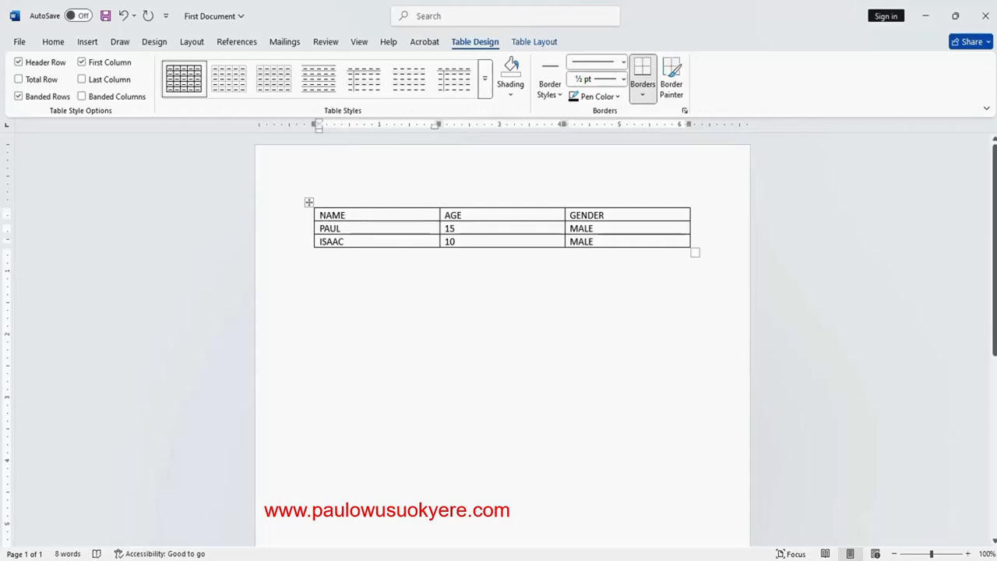
{"action": "key", "text": "shift+Home"}
{"action": "left_click_drag", "start_coordinate": [405, 217], "coordinate": [466, 215]}
{"action": "left_click_drag", "start_coordinate": [535, 215], "coordinate": [583, 217]}
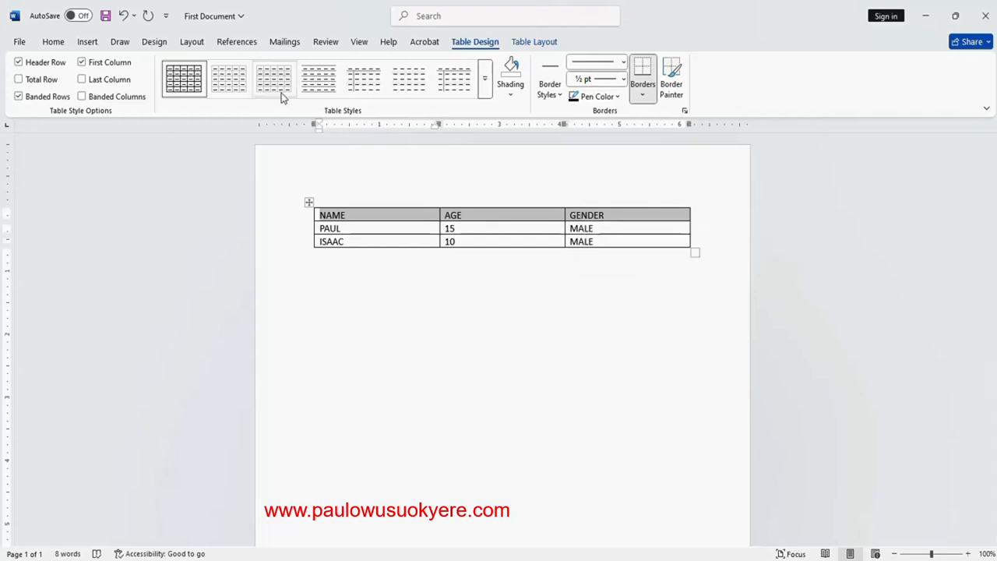
{"action": "left_click", "coordinate": [53, 43]}
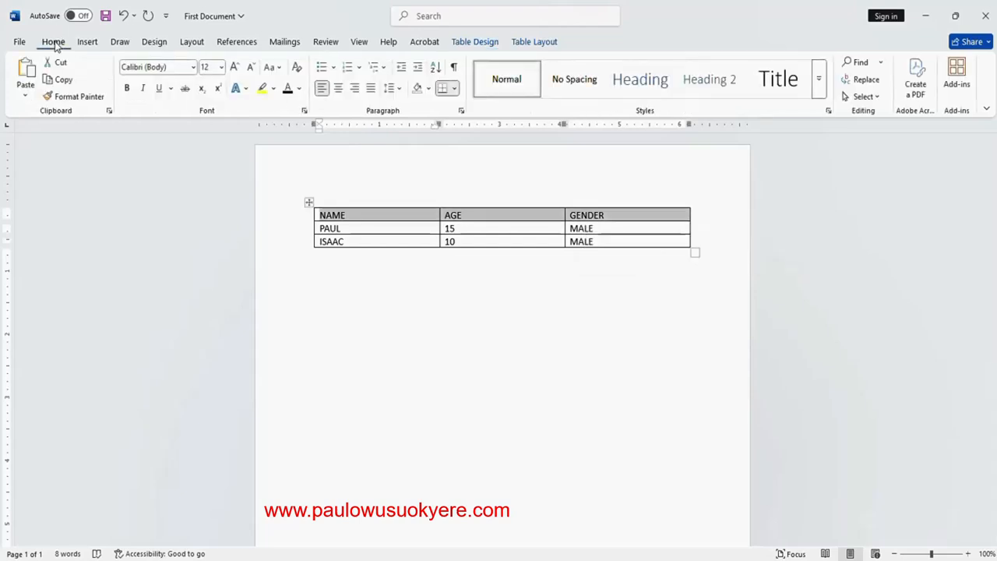
{"action": "left_click", "coordinate": [127, 90]}
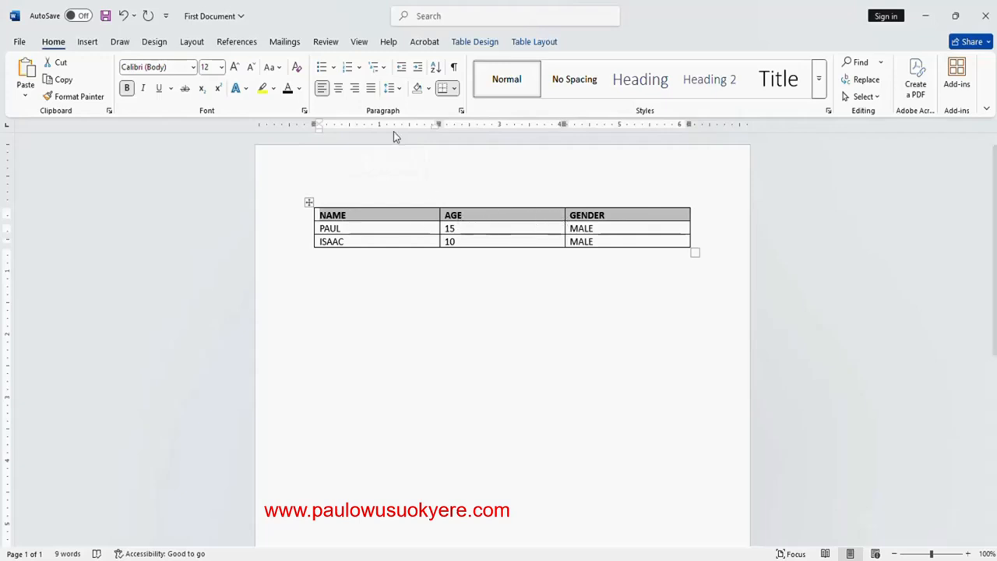
Try centre and right alignment on the heading row, and return the text to left alignment
{"action": "left_click", "coordinate": [339, 93]}
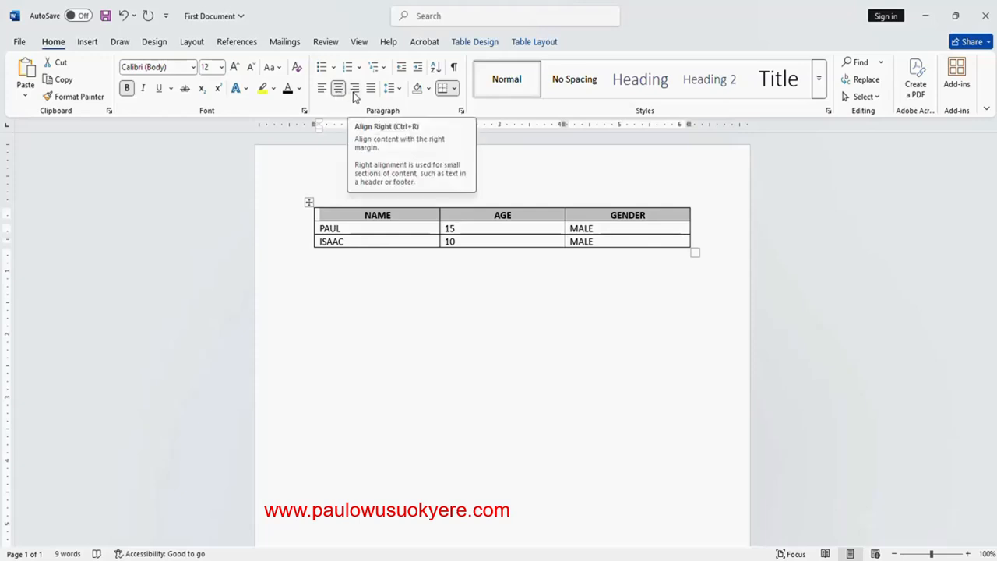
{"action": "left_click", "coordinate": [354, 94]}
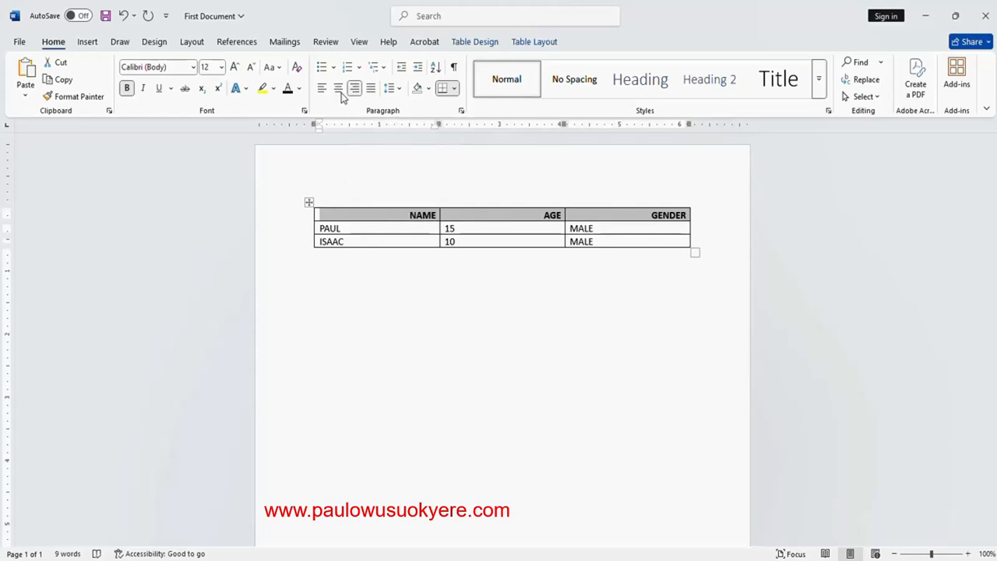
{"action": "left_click", "coordinate": [322, 94]}
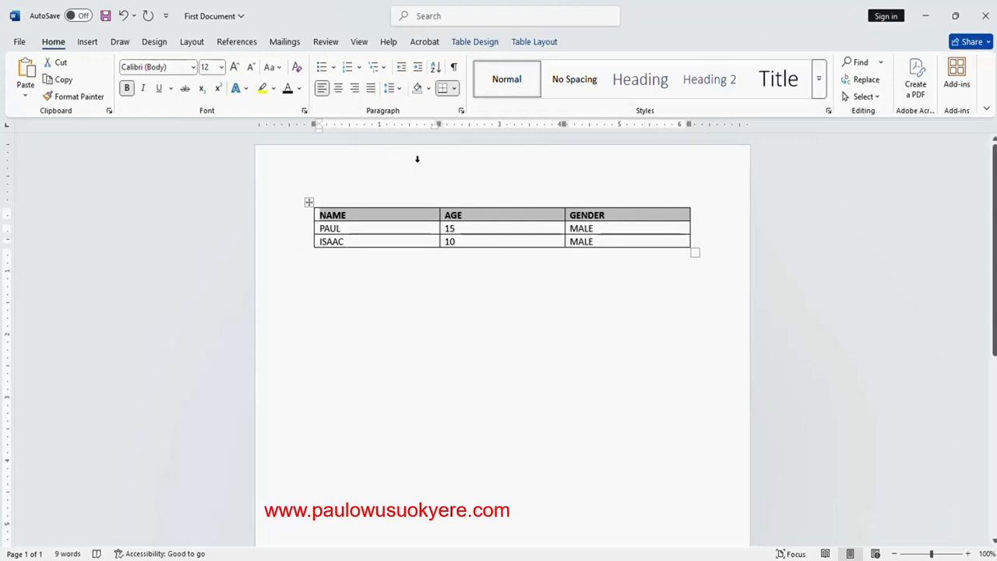
Apply the Grid Table 4 - Accent 1 style to the table
{"action": "left_click", "coordinate": [484, 41]}
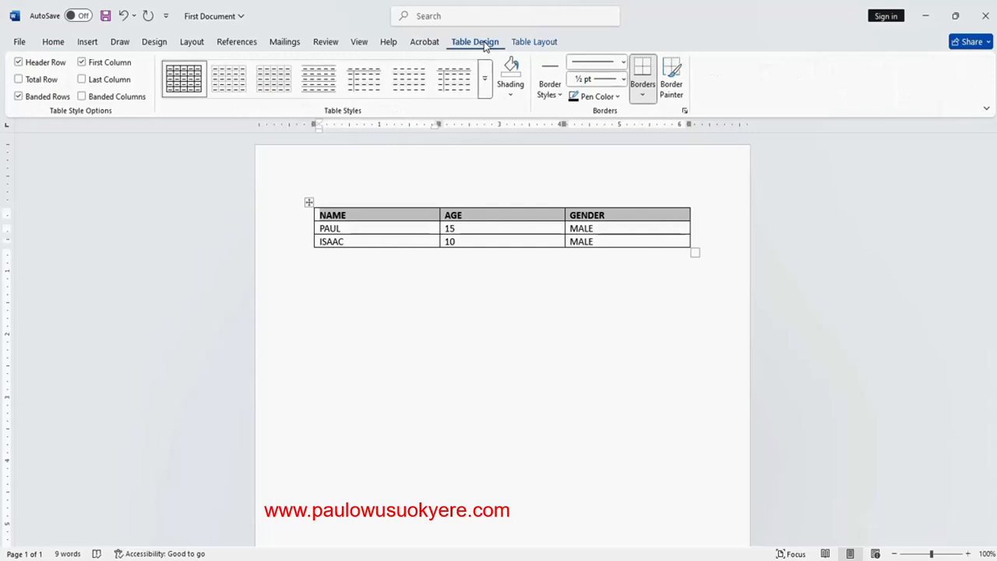
{"action": "left_click", "coordinate": [485, 84]}
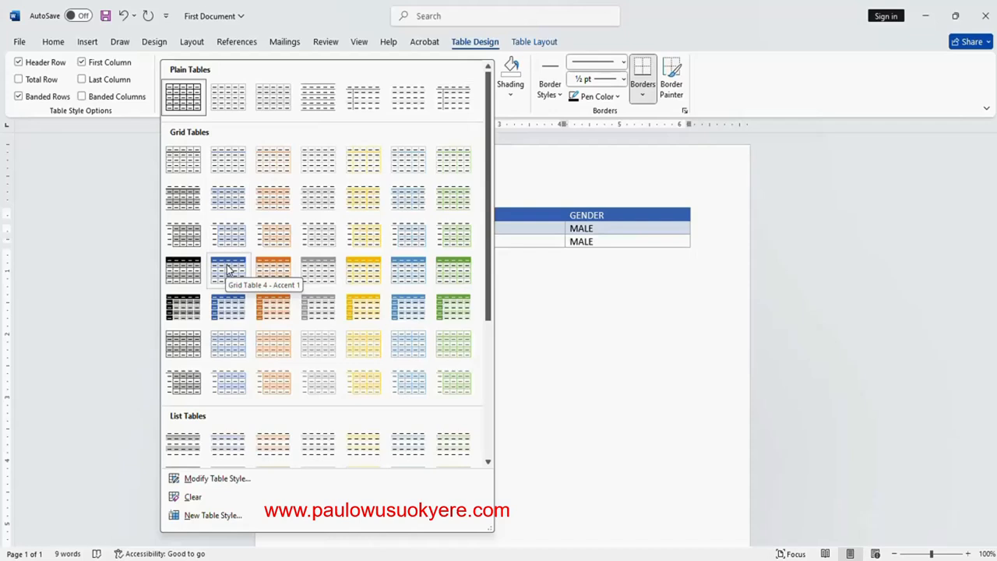
{"action": "left_click", "coordinate": [227, 267]}
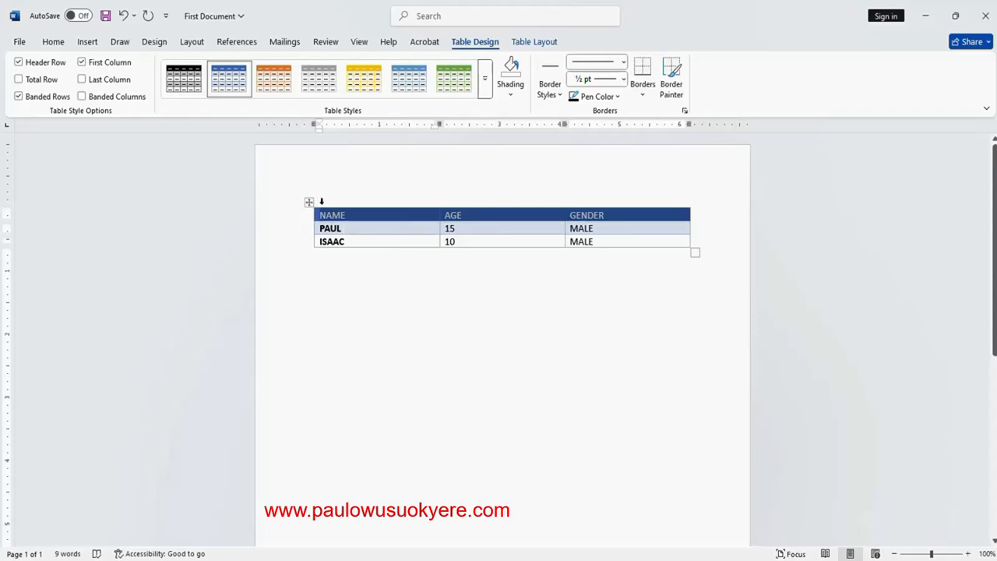
Select the whole styled name, age and gender table and delete it from the page
{"action": "right_click", "coordinate": [339, 223]}
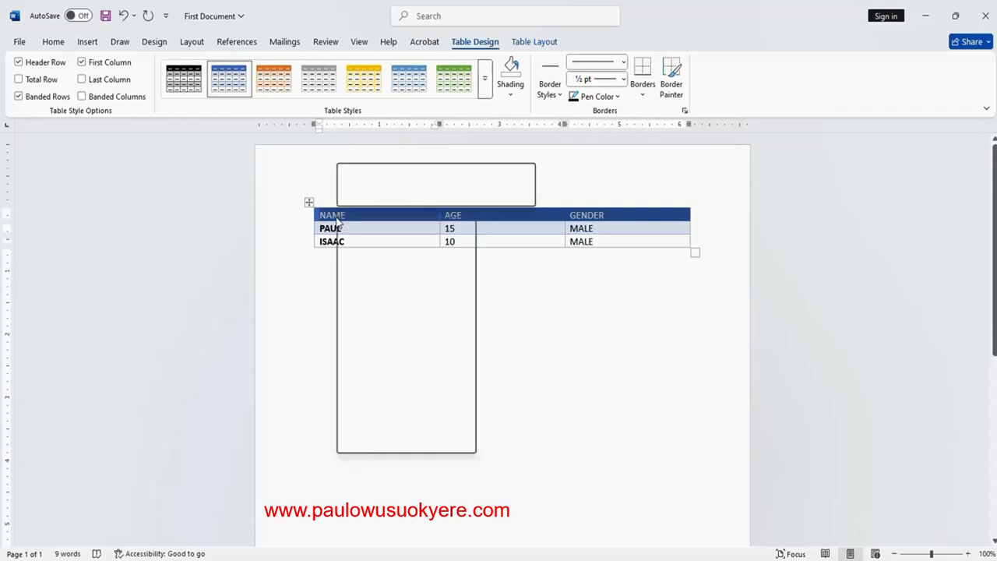
{"action": "mouse_move", "coordinate": [381, 325]}
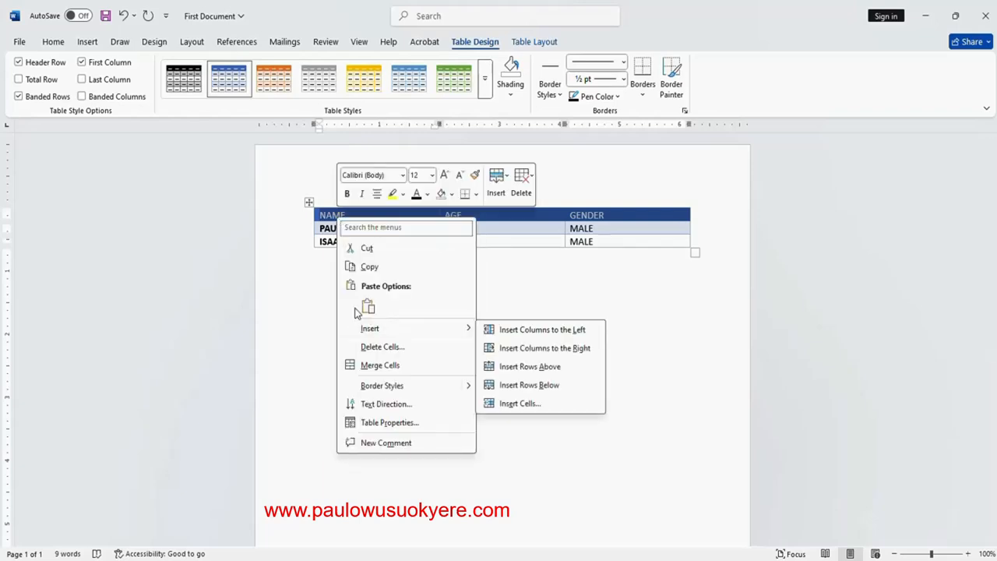
{"action": "left_click", "coordinate": [309, 202]}
{"action": "left_click", "coordinate": [309, 202]}
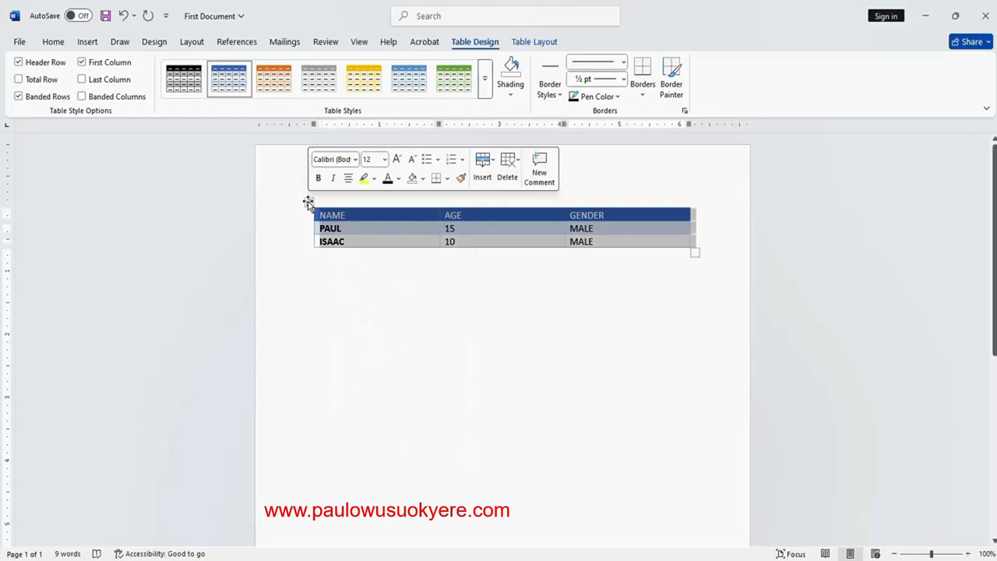
{"action": "right_click", "coordinate": [308, 203]}
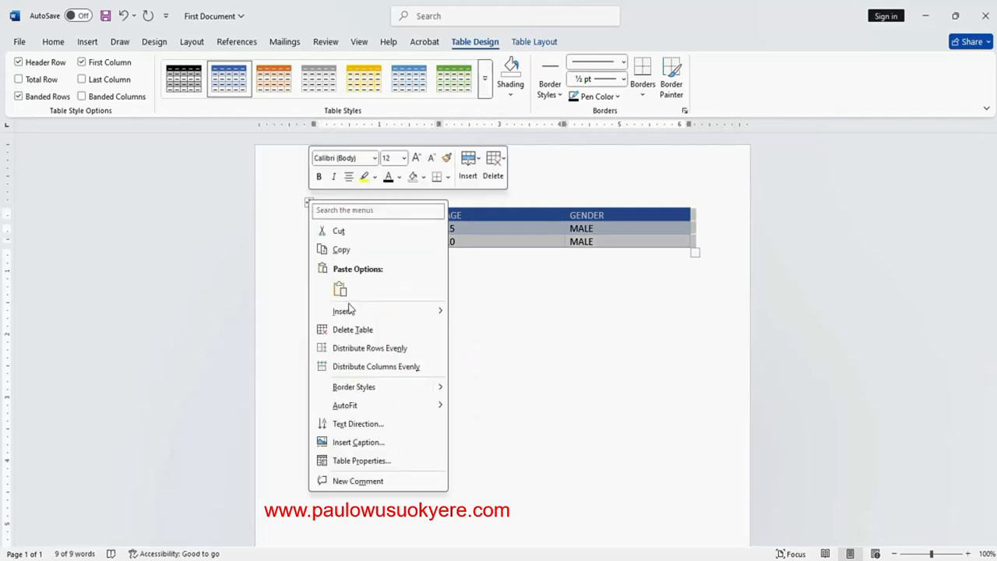
{"action": "left_click", "coordinate": [352, 329]}
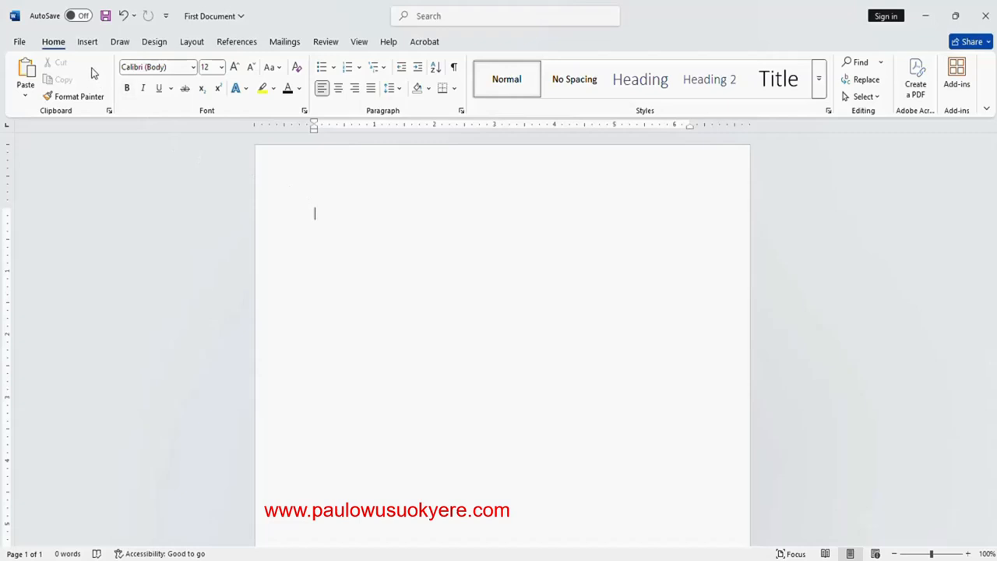
Insert a new table with five columns and five rows at the start of the page
{"action": "left_click", "coordinate": [88, 43]}
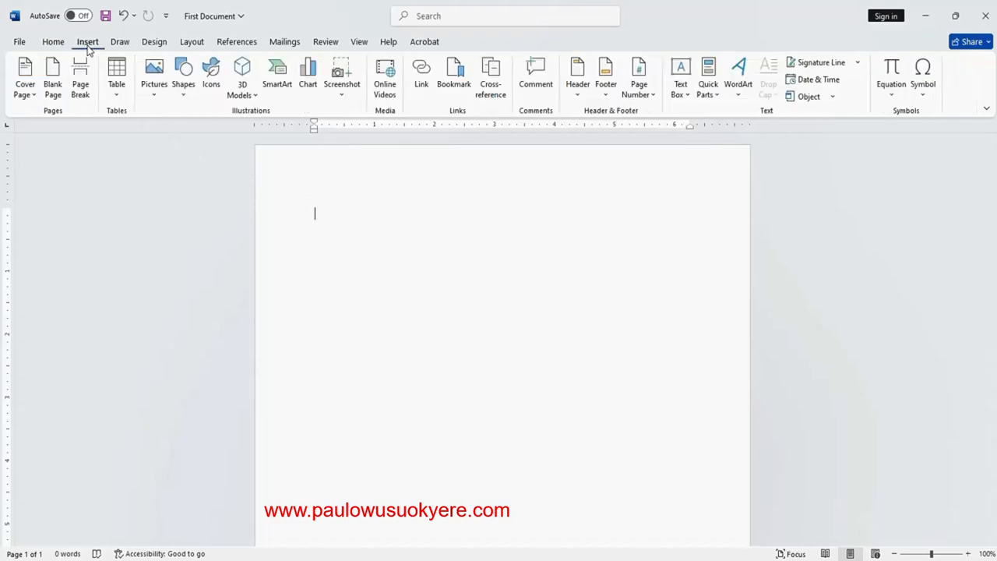
{"action": "left_click", "coordinate": [117, 95]}
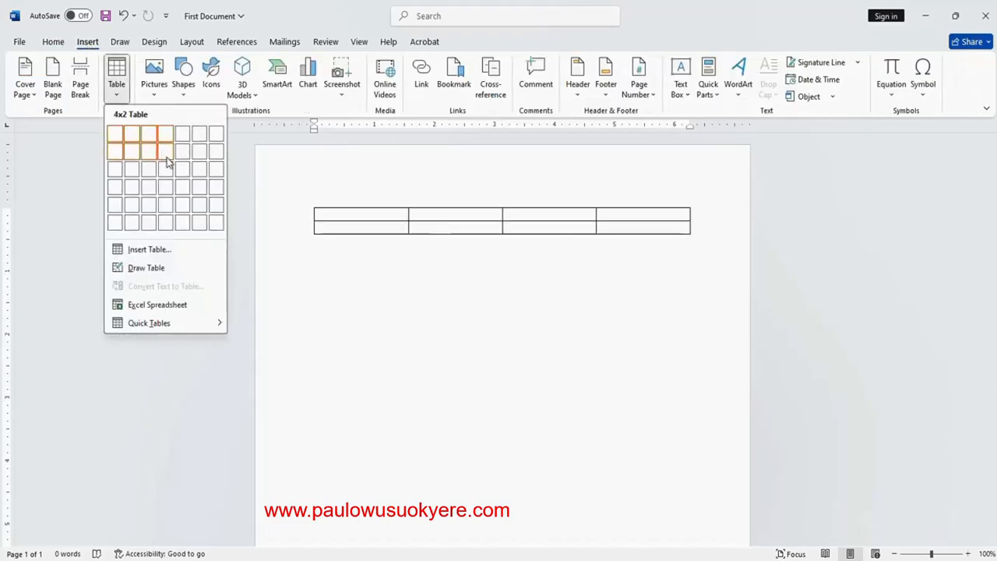
{"action": "left_click", "coordinate": [181, 207]}
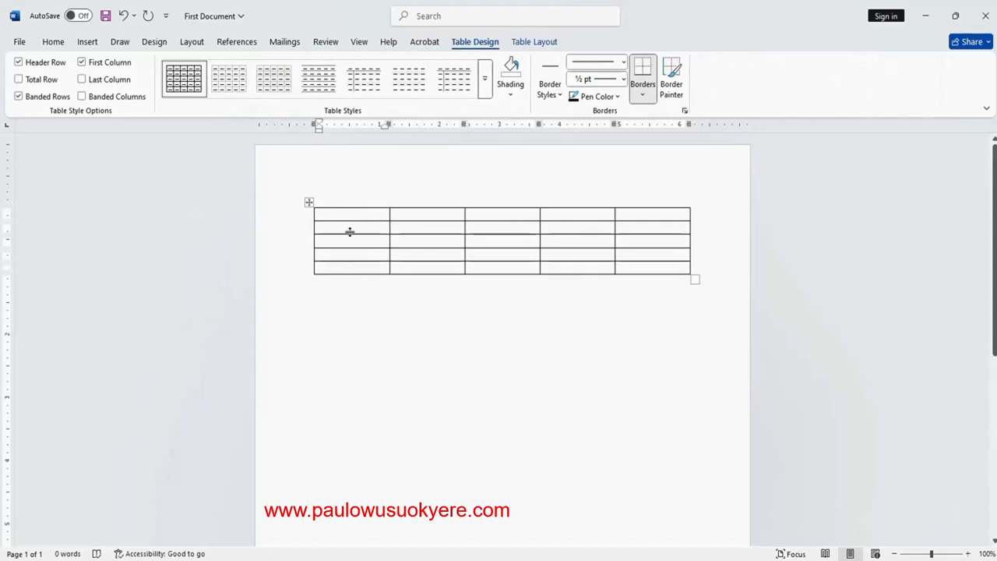
Merge all five cells of the table's first column into a single cell
{"action": "left_click_drag", "start_coordinate": [327, 215], "coordinate": [347, 269]}
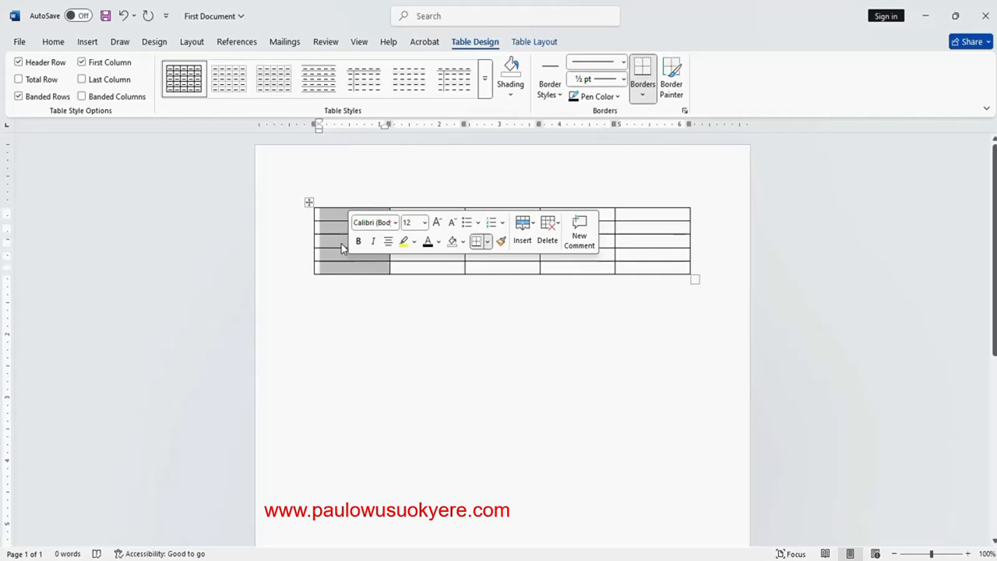
{"action": "right_click", "coordinate": [342, 247]}
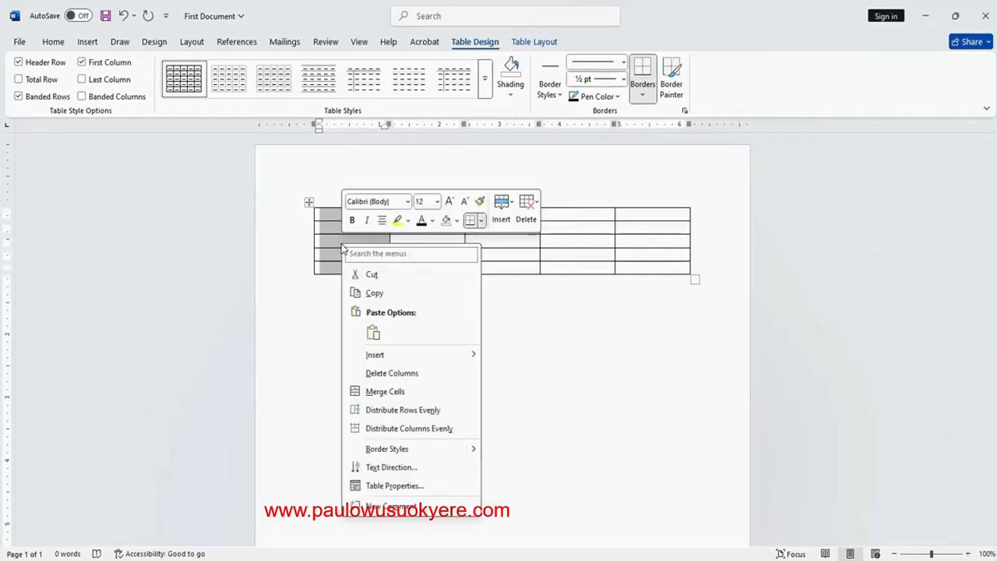
{"action": "left_click", "coordinate": [399, 390]}
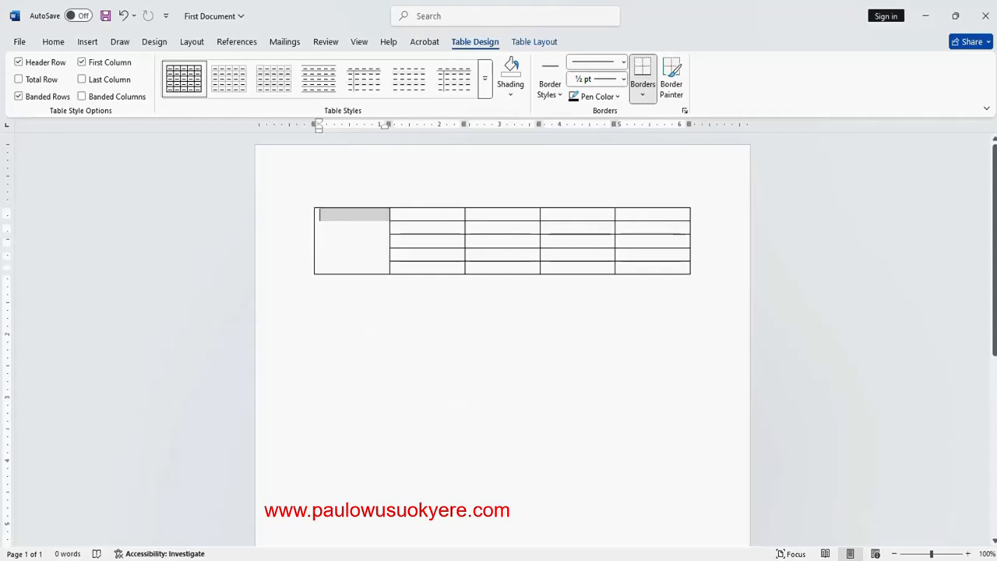
{"action": "left_click", "coordinate": [354, 239]}
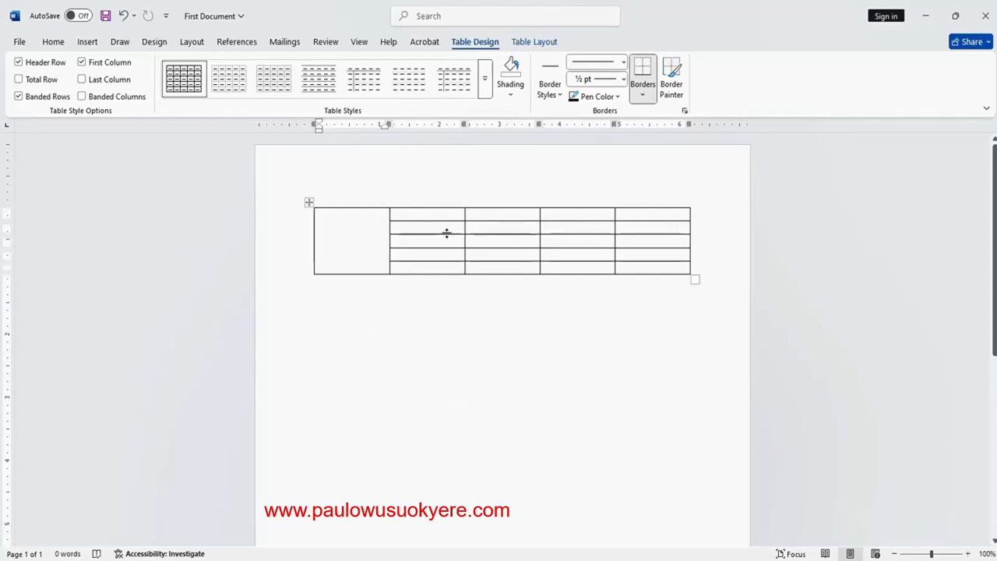
Merge the cells of rows two to five in the second and third columns into one cell
{"action": "left_click_drag", "start_coordinate": [405, 228], "coordinate": [492, 266]}
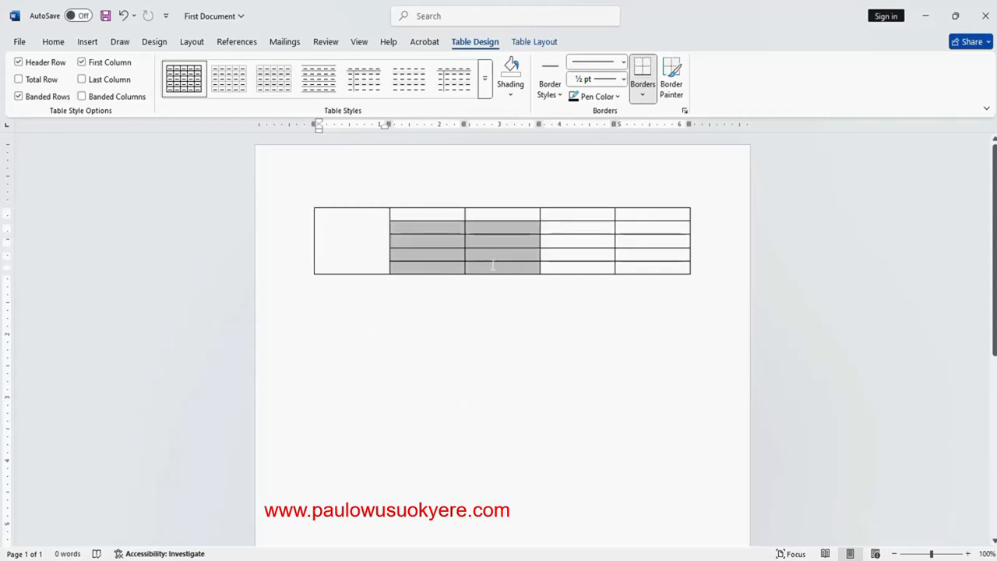
{"action": "right_click", "coordinate": [489, 251]}
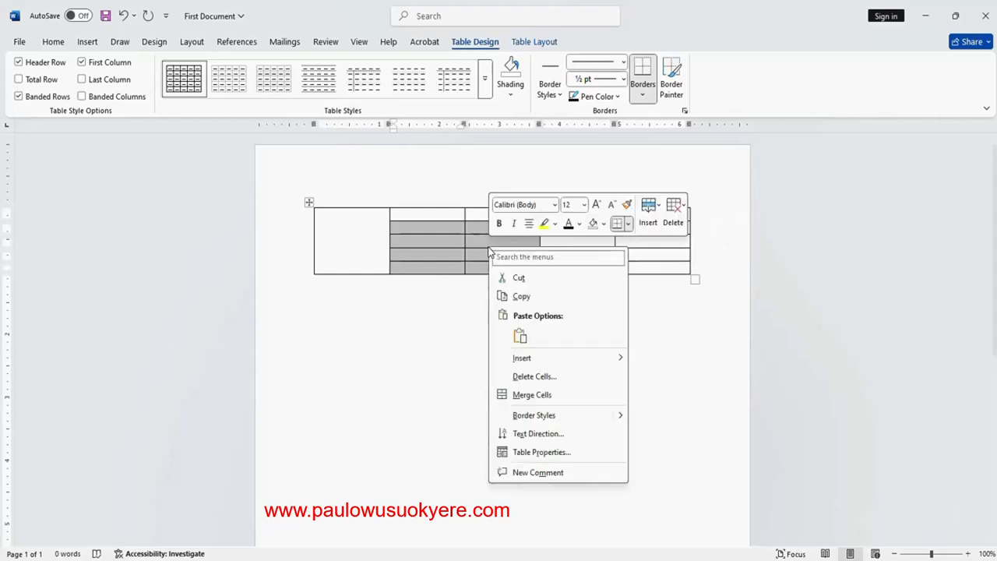
{"action": "left_click", "coordinate": [533, 395]}
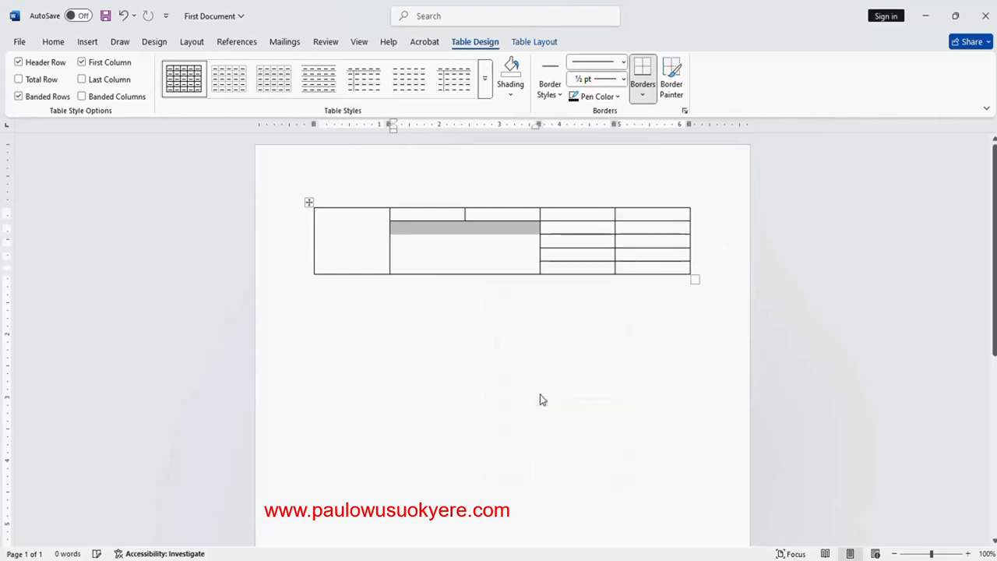
{"action": "left_click", "coordinate": [546, 267]}
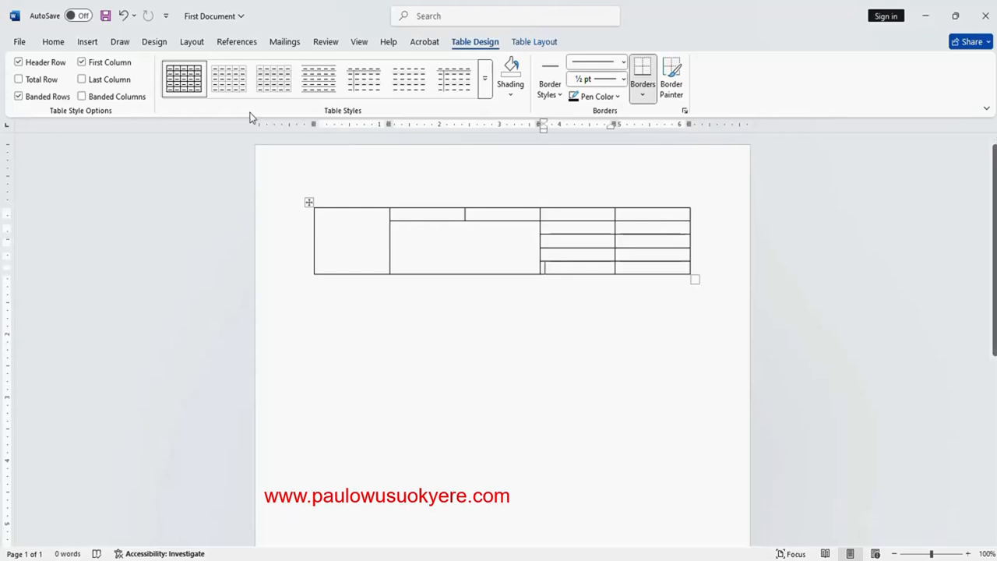
Undo both cell merges in the table
{"action": "left_click", "coordinate": [123, 15]}
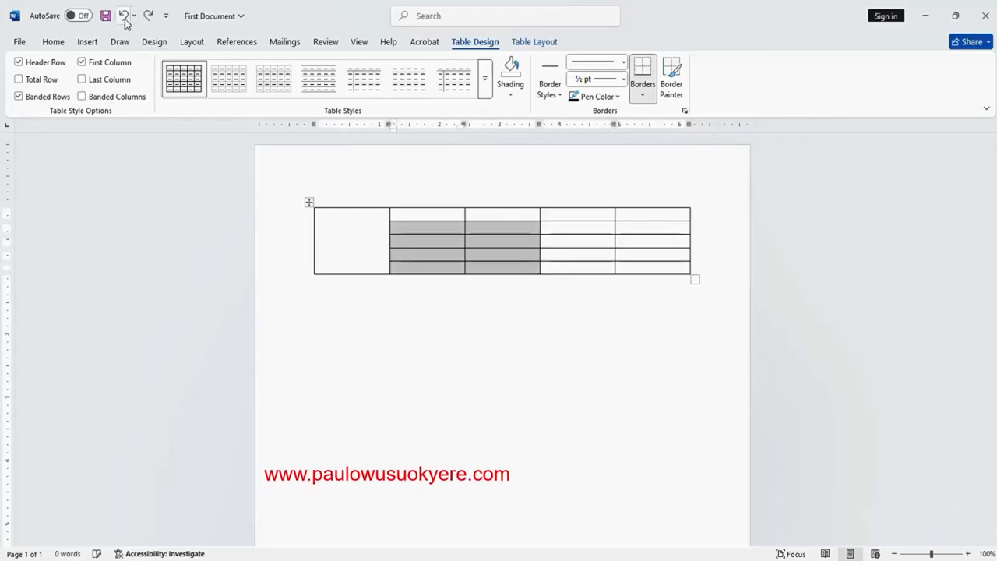
{"action": "left_click", "coordinate": [123, 16]}
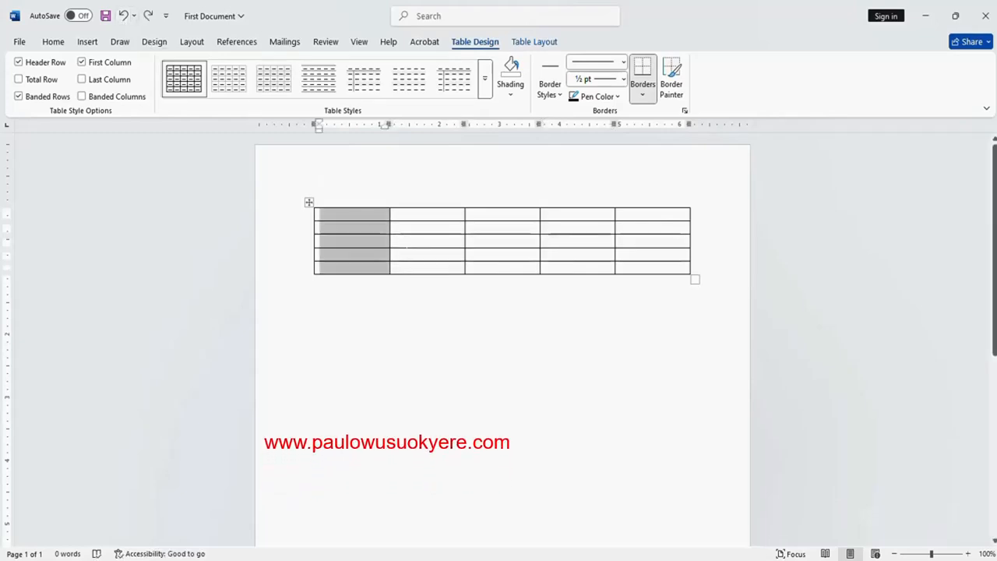
{"action": "left_click", "coordinate": [394, 241]}
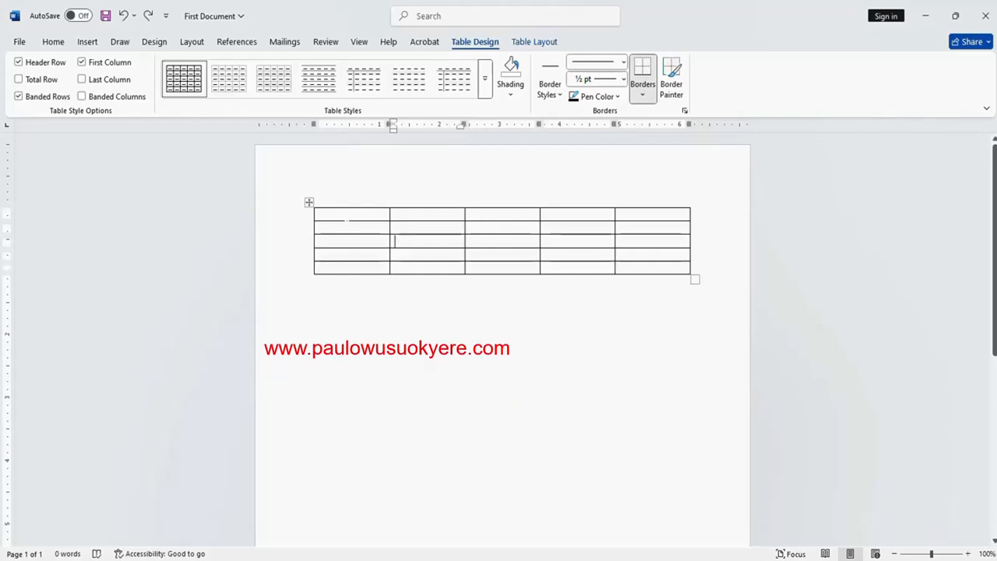
Select the five cells of the first column again and merge them into one cell
{"action": "left_click_drag", "start_coordinate": [346, 221], "coordinate": [348, 264]}
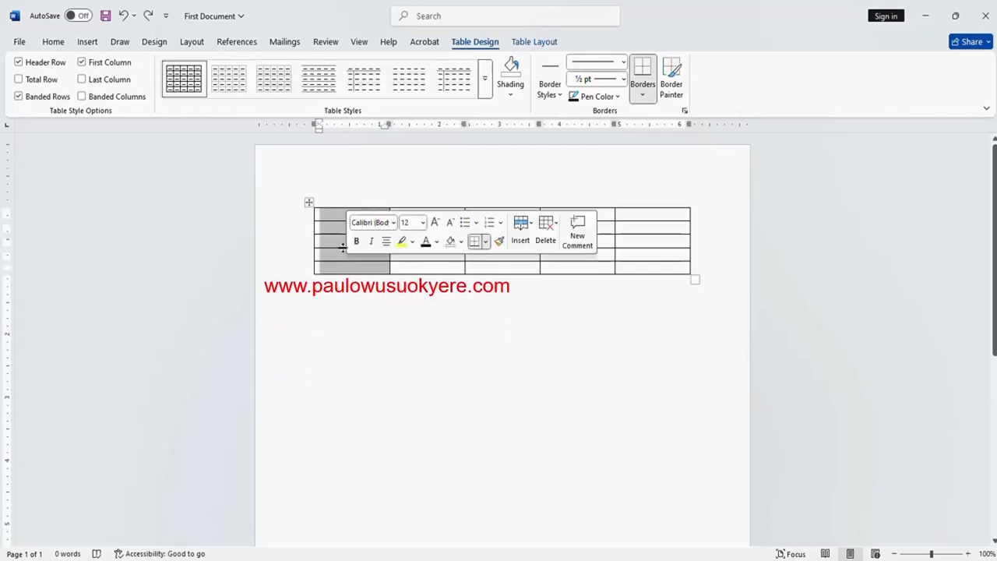
{"action": "right_click", "coordinate": [347, 263]}
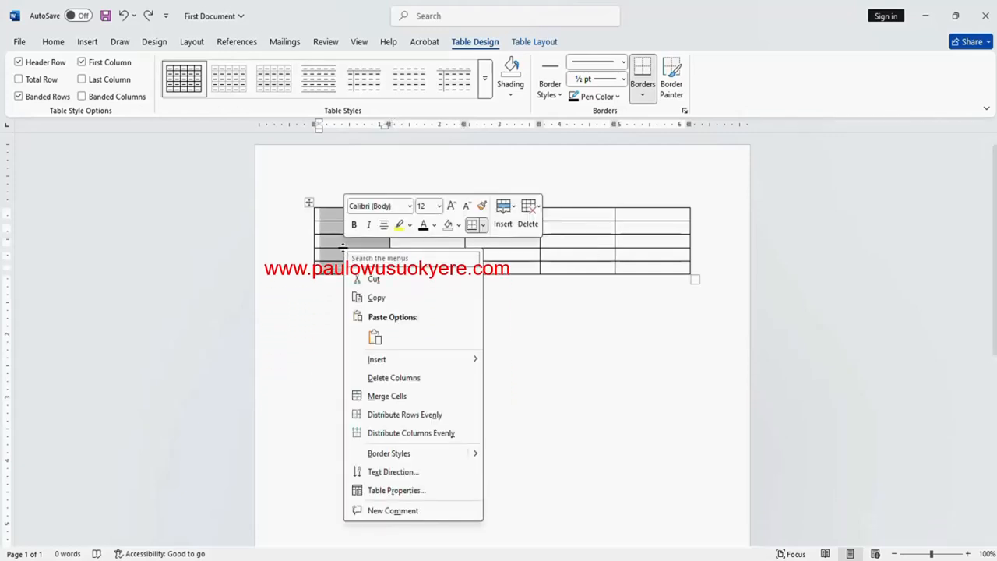
{"action": "left_click", "coordinate": [395, 401]}
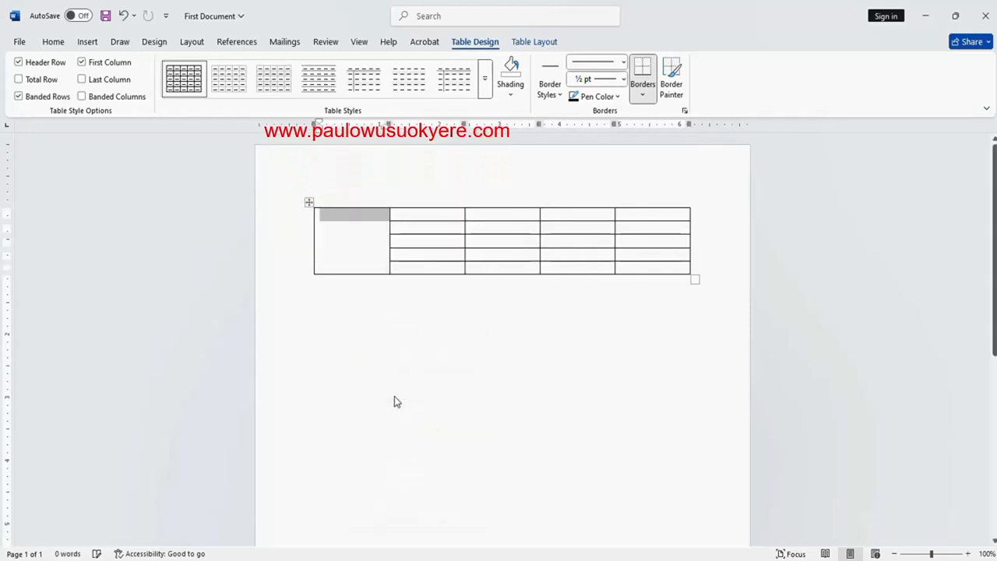
{"action": "left_click", "coordinate": [396, 402]}
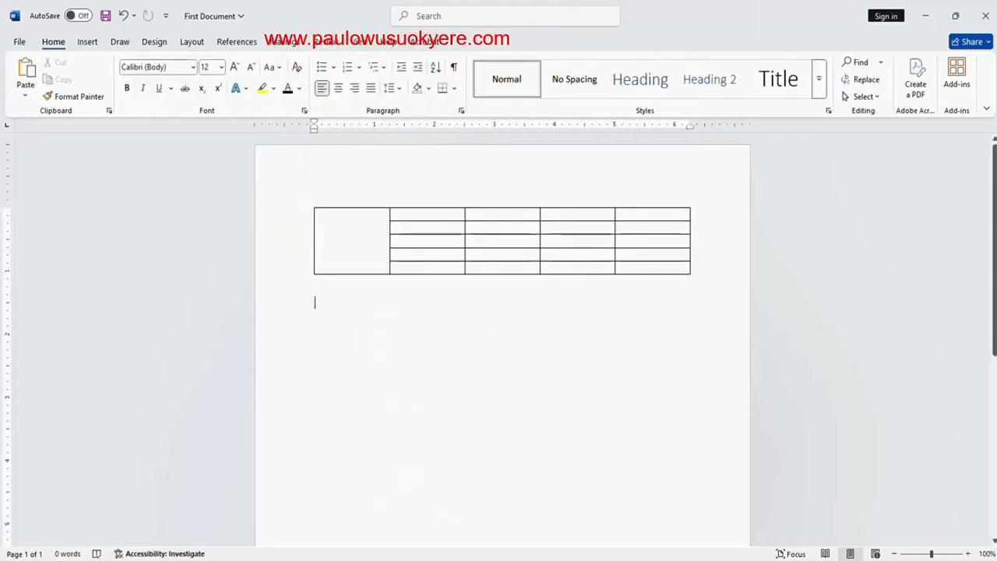
Split the merged first-column cell into 1 column and 5 rows
{"action": "left_click", "coordinate": [349, 237]}
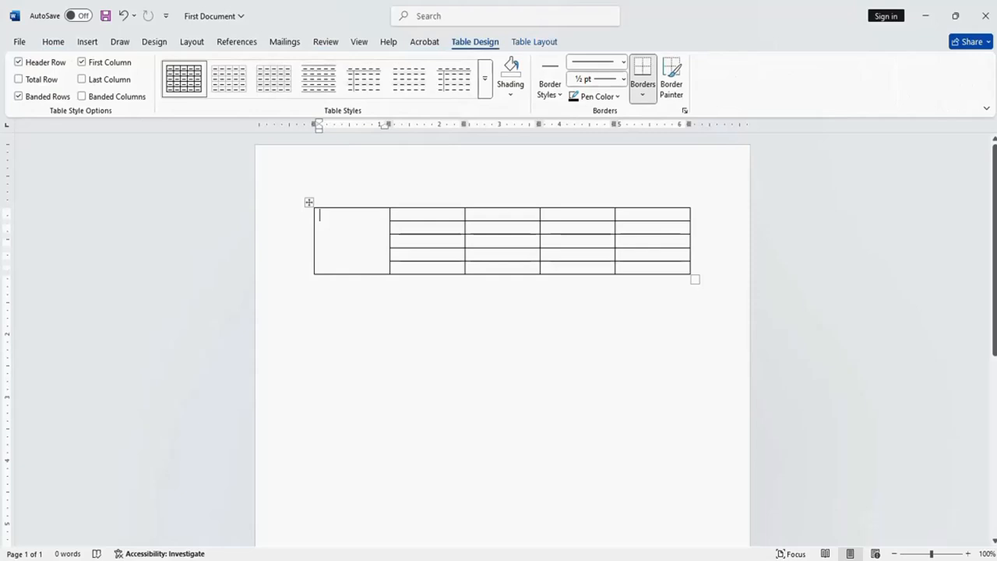
{"action": "right_click", "coordinate": [339, 239]}
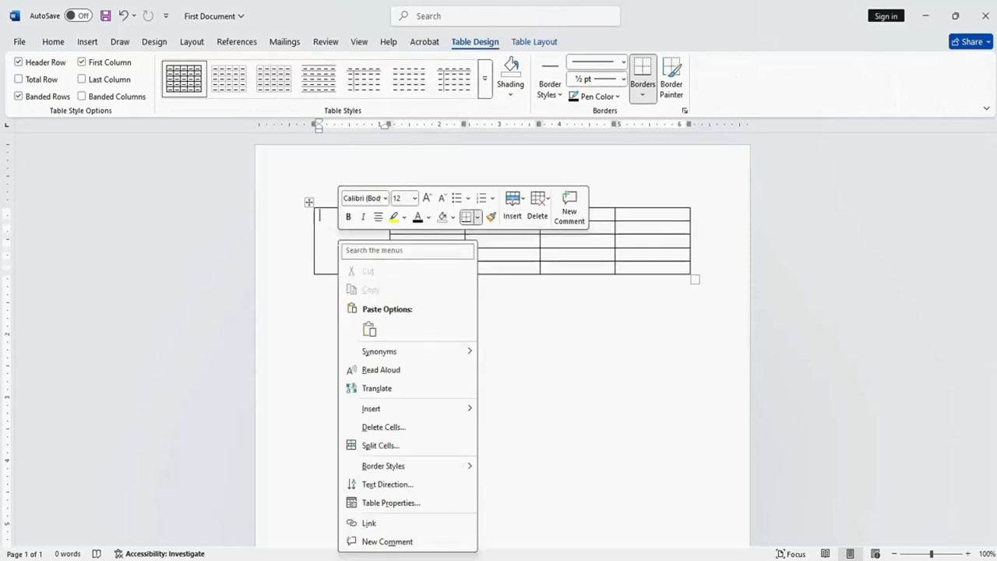
{"action": "left_click", "coordinate": [380, 446]}
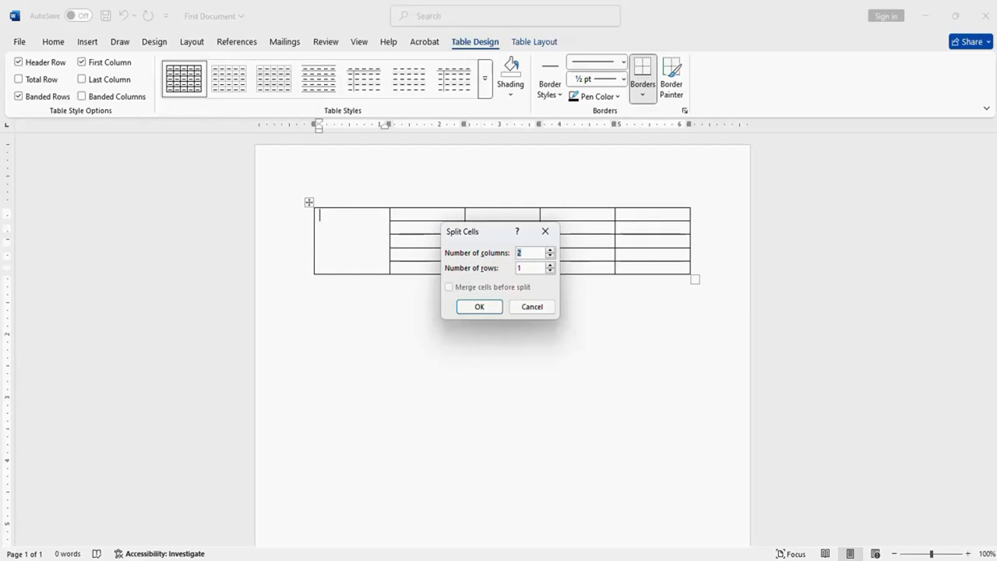
{"action": "type", "text": "1"}
{"action": "type", "text": "5"}
{"action": "left_click", "coordinate": [494, 310]}
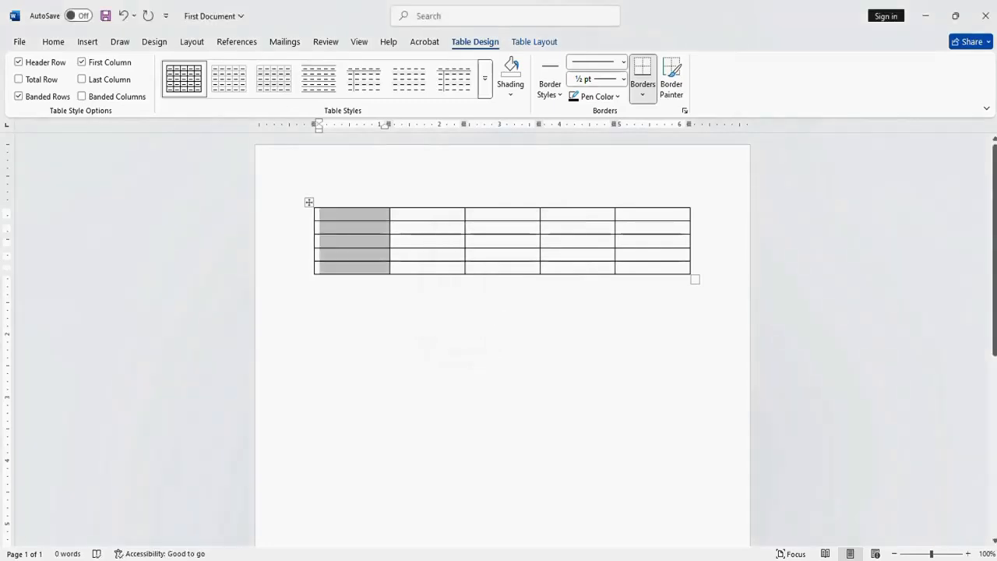
{"action": "left_click", "coordinate": [494, 312]}
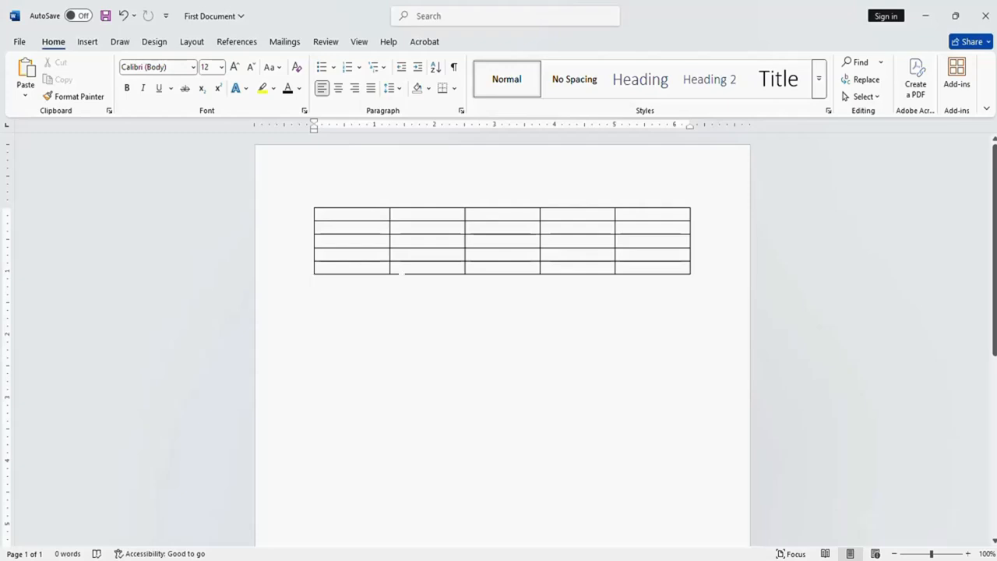
Select the whole table and shrink it proportionally across its columns to about 5.5 inches wide
{"action": "mouse_move", "coordinate": [320, 215]}
{"action": "left_click", "coordinate": [309, 204]}
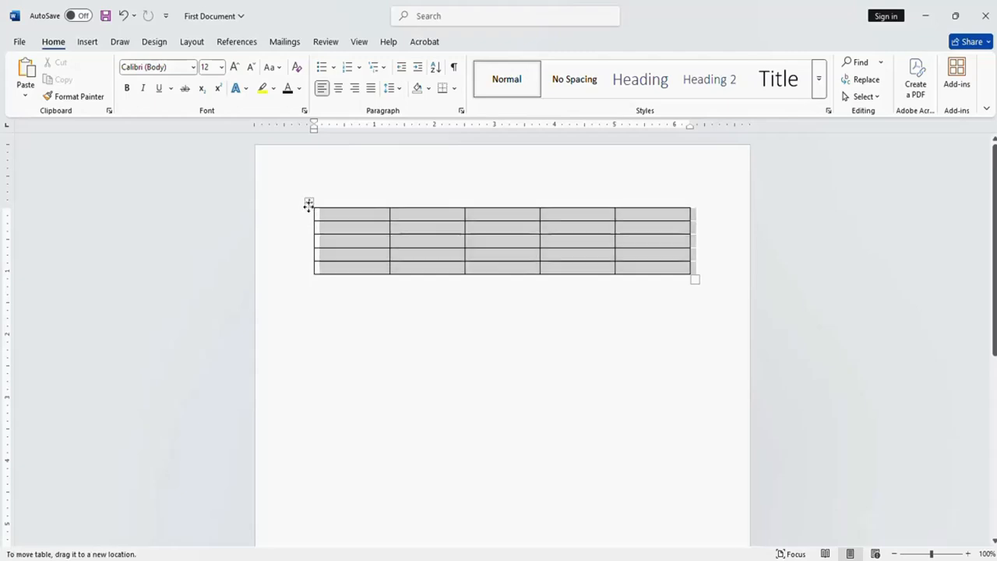
{"action": "mouse_move", "coordinate": [308, 203]}
{"action": "left_mouse_down"}
{"action": "mouse_move", "coordinate": [307, 212]}
{"action": "mouse_move", "coordinate": [308, 202]}
{"action": "left_mouse_up"}
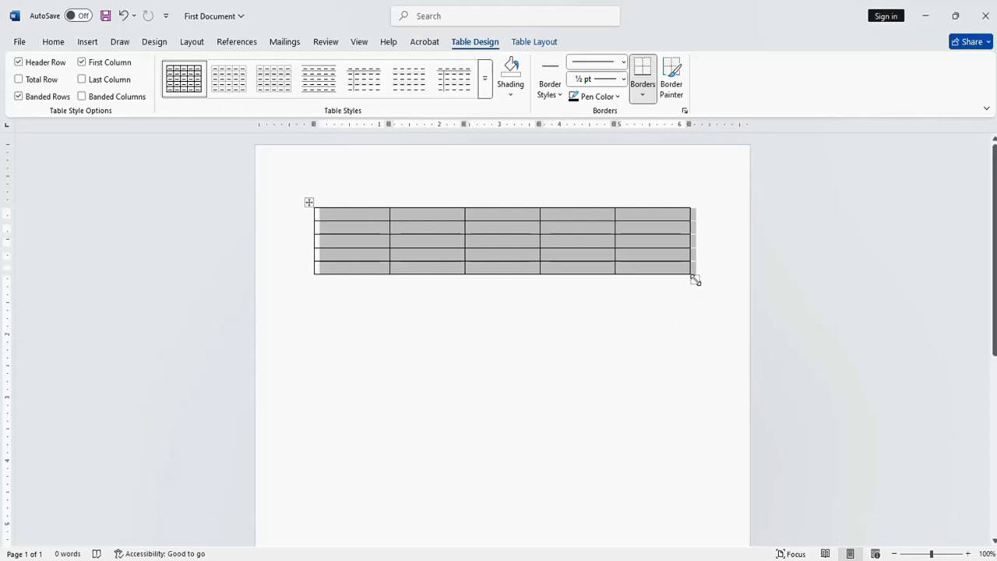
{"action": "left_click_drag", "start_coordinate": [696, 280], "coordinate": [642, 278]}
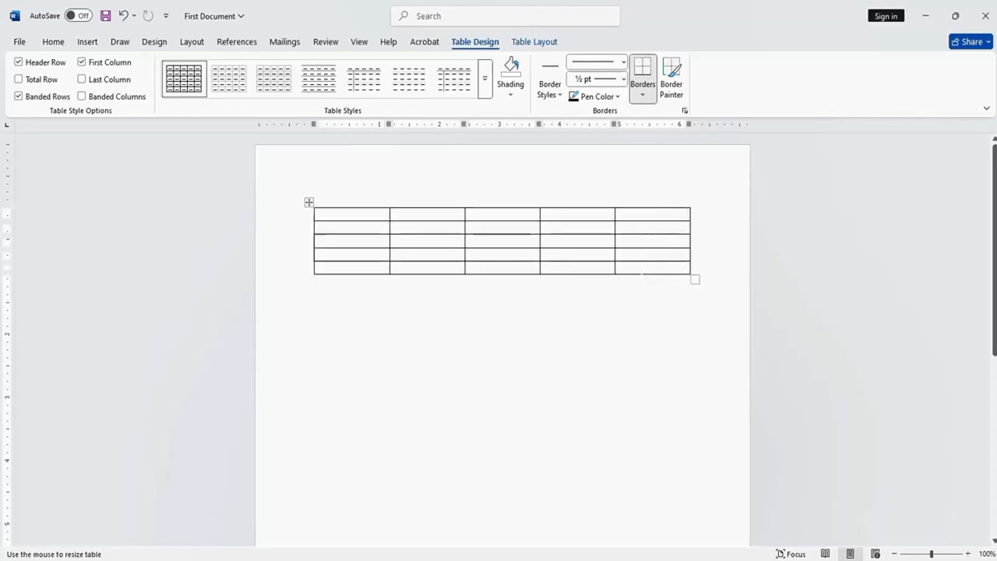
Delete the entire resized table, and undo the deletion
{"action": "left_click", "coordinate": [309, 203]}
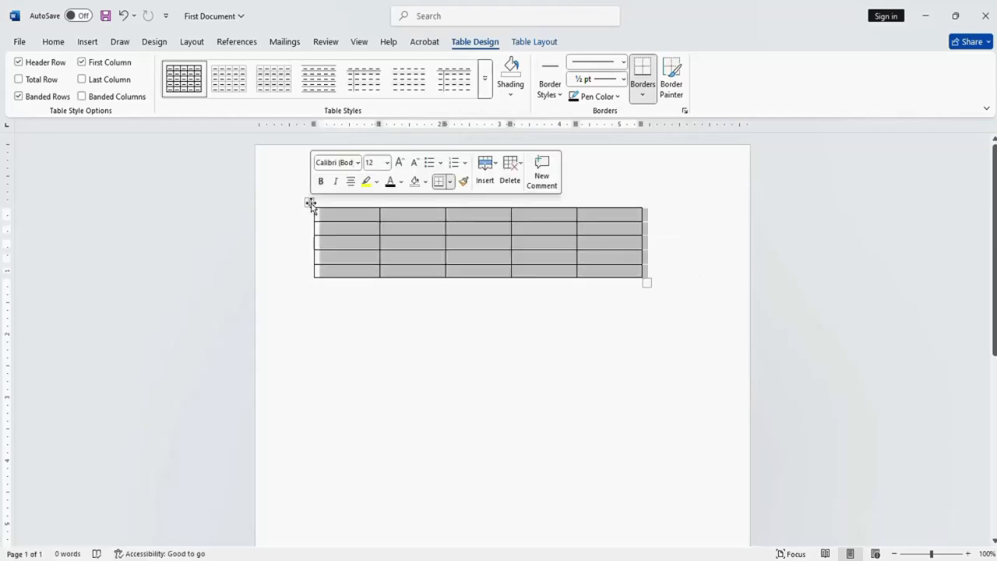
{"action": "left_click", "coordinate": [308, 203]}
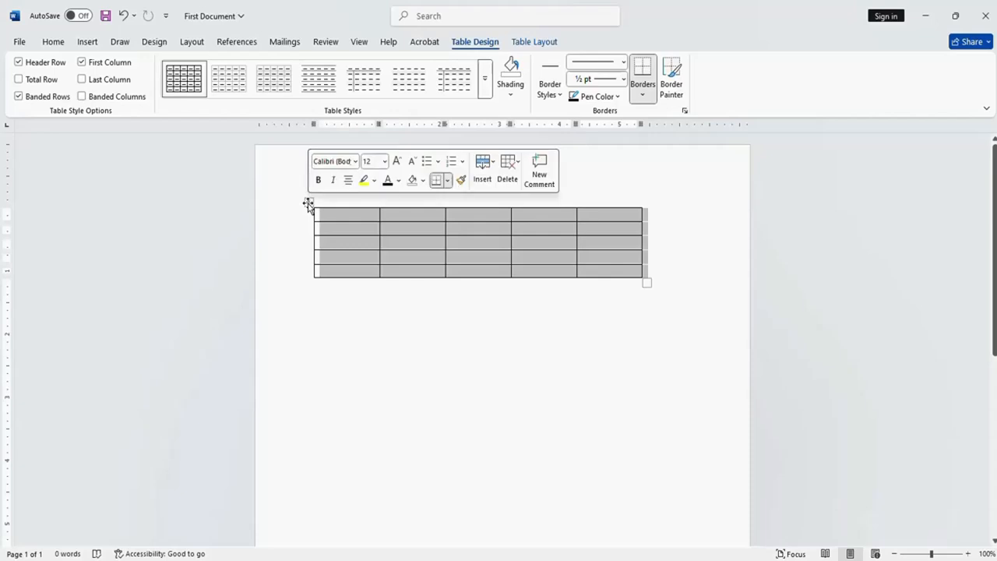
{"action": "right_click", "coordinate": [309, 203]}
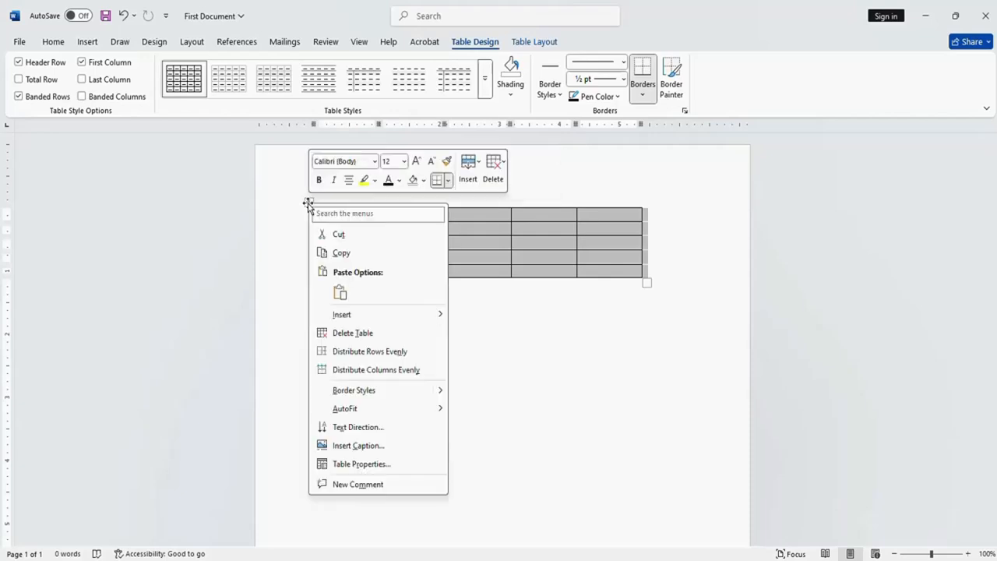
{"action": "left_click", "coordinate": [308, 203]}
{"action": "right_click", "coordinate": [308, 204]}
{"action": "left_click", "coordinate": [363, 333]}
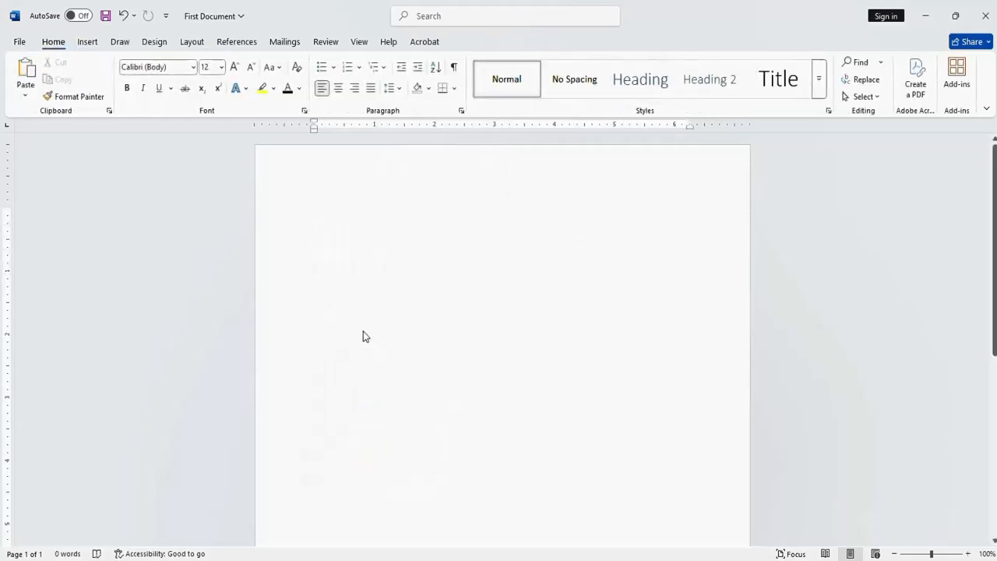
{"action": "left_click", "coordinate": [120, 17]}
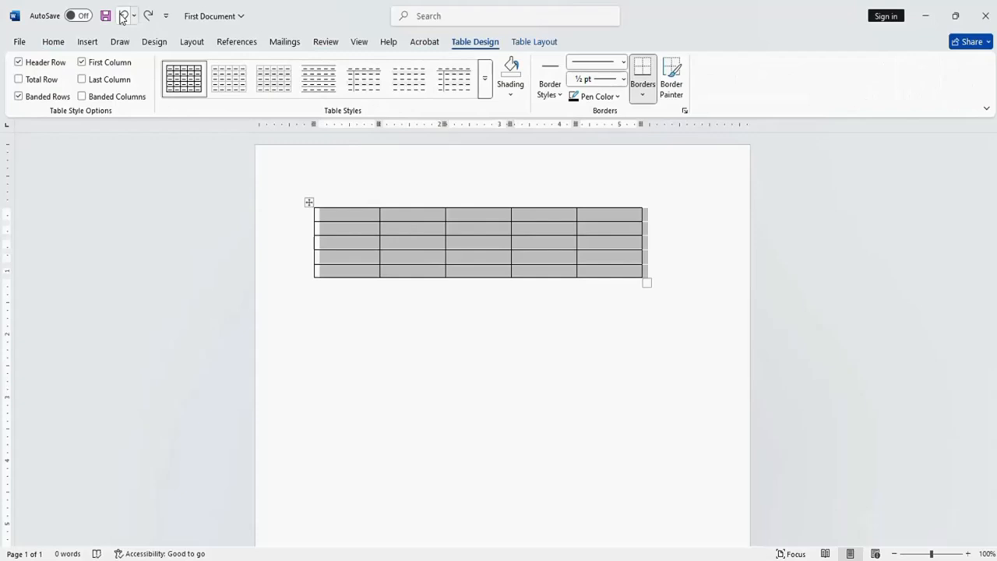